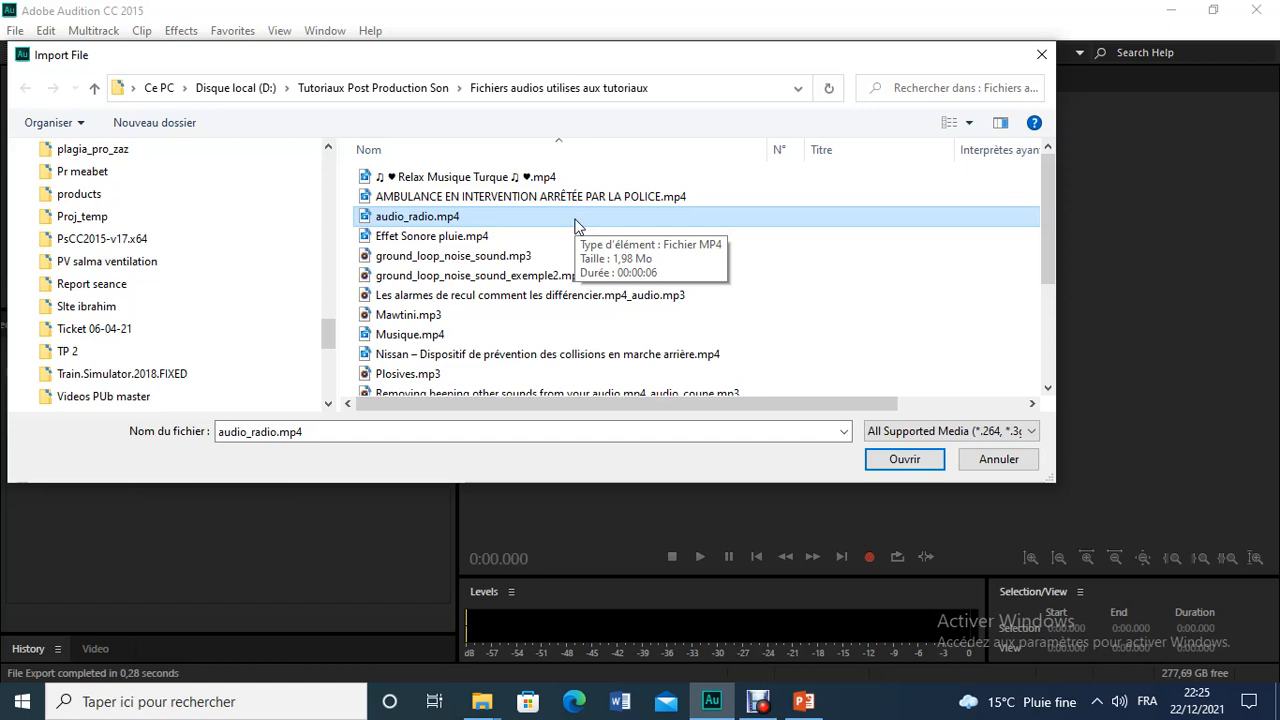
Step: Import the audio_radio.mp4 file and consult the Exercice 1 instructions in PowerPoint
{"action": "left_click", "coordinate": [897, 458]}
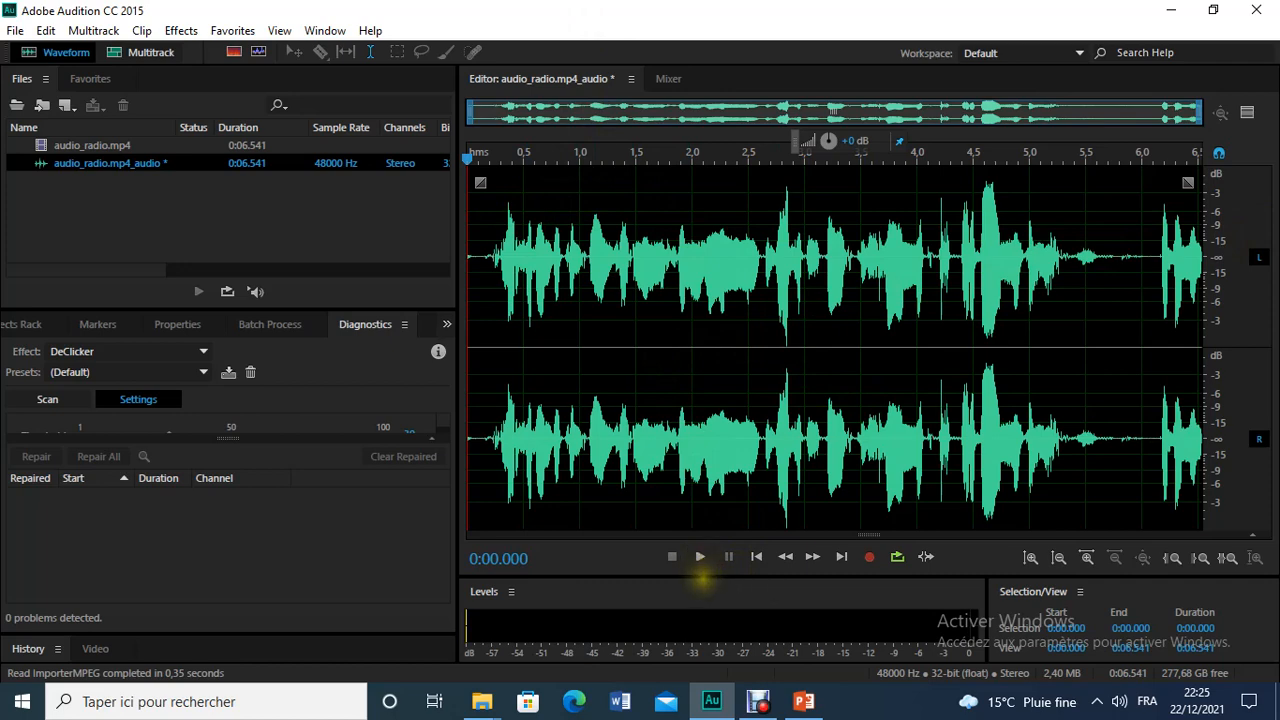
{"action": "mouse_move", "coordinate": [800, 702]}
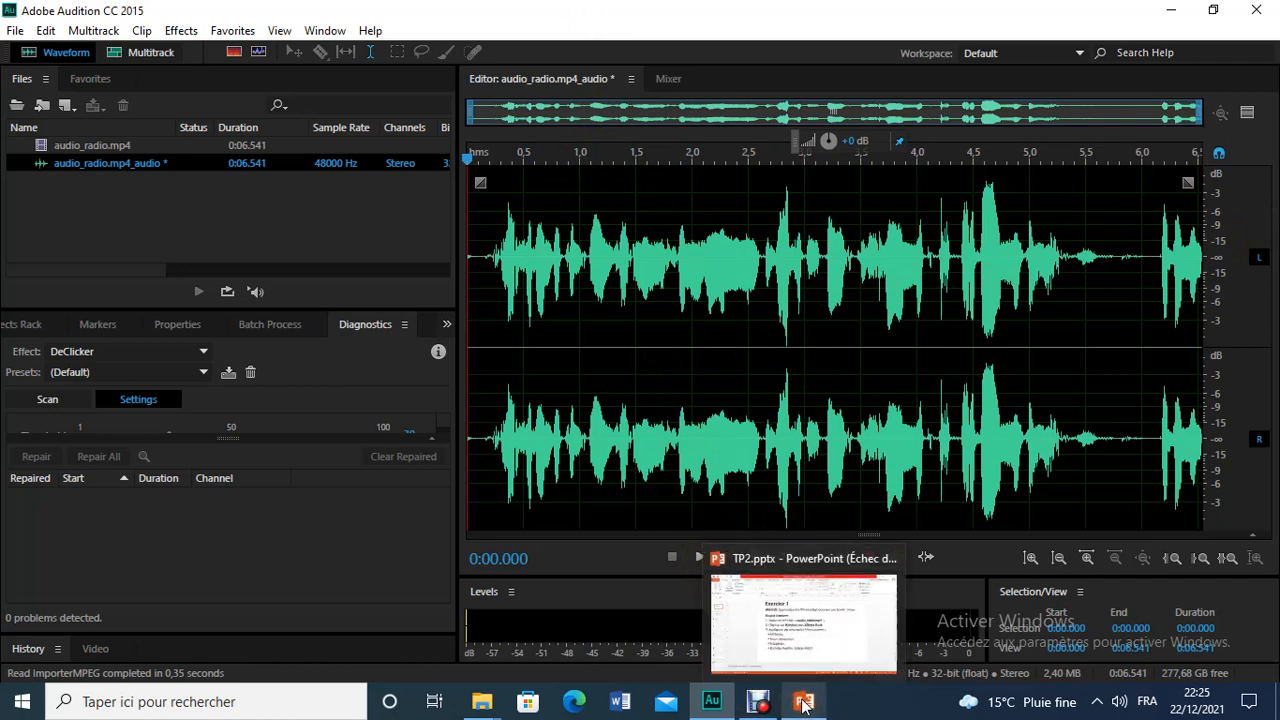
{"action": "left_click", "coordinate": [803, 703]}
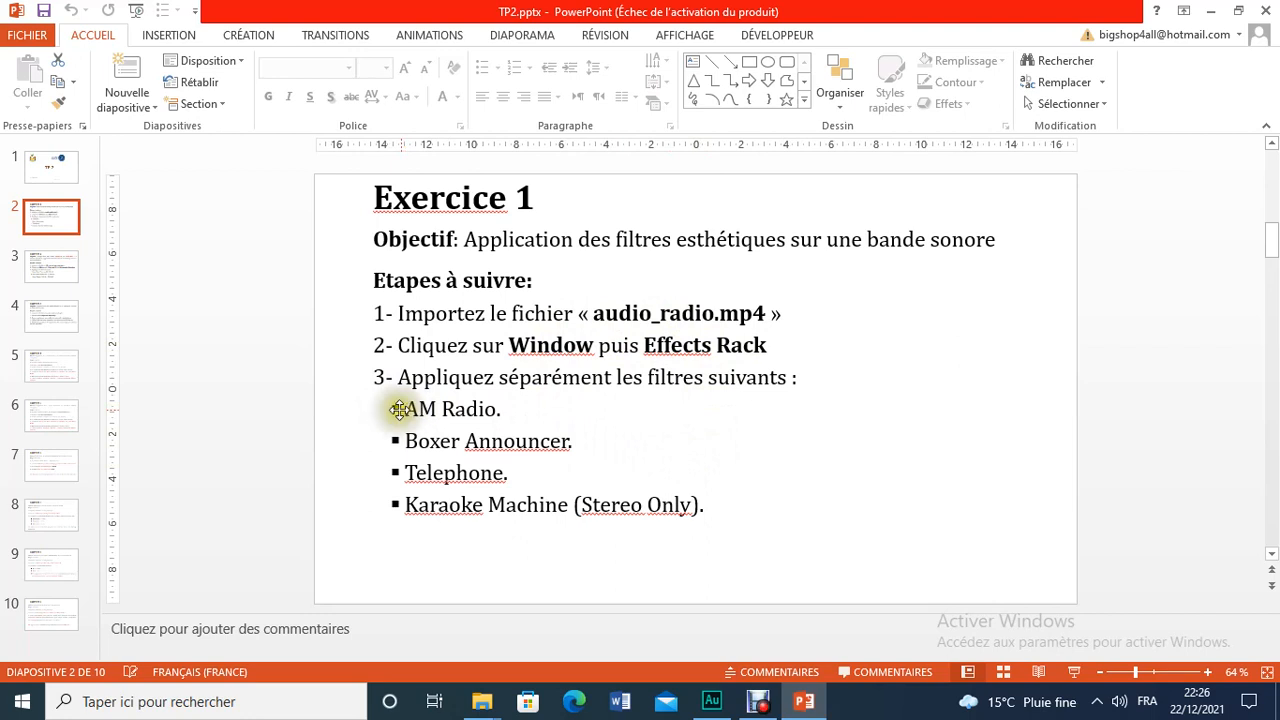
Step: Switch back to Audition, show the Effects Rack and enlarge it to reveal all ten effect slots
{"action": "left_click", "coordinate": [712, 701]}
{"action": "left_click", "coordinate": [325, 30]}
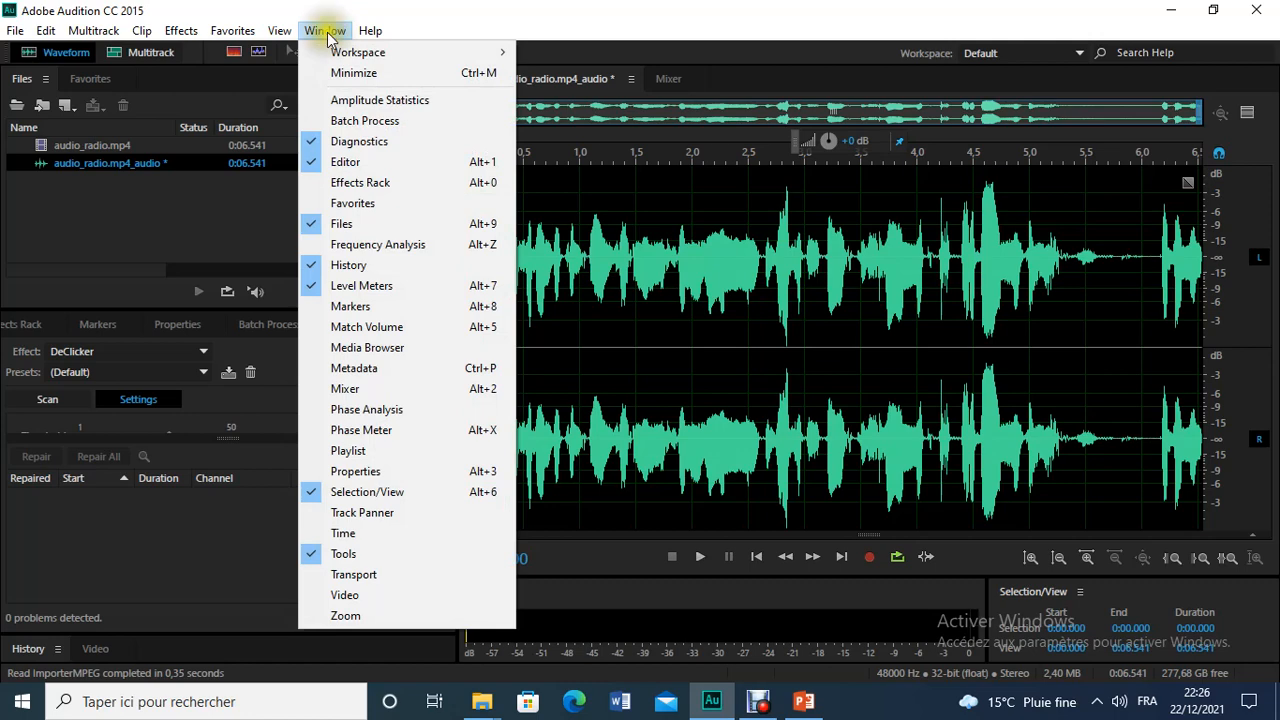
{"action": "left_click", "coordinate": [365, 182]}
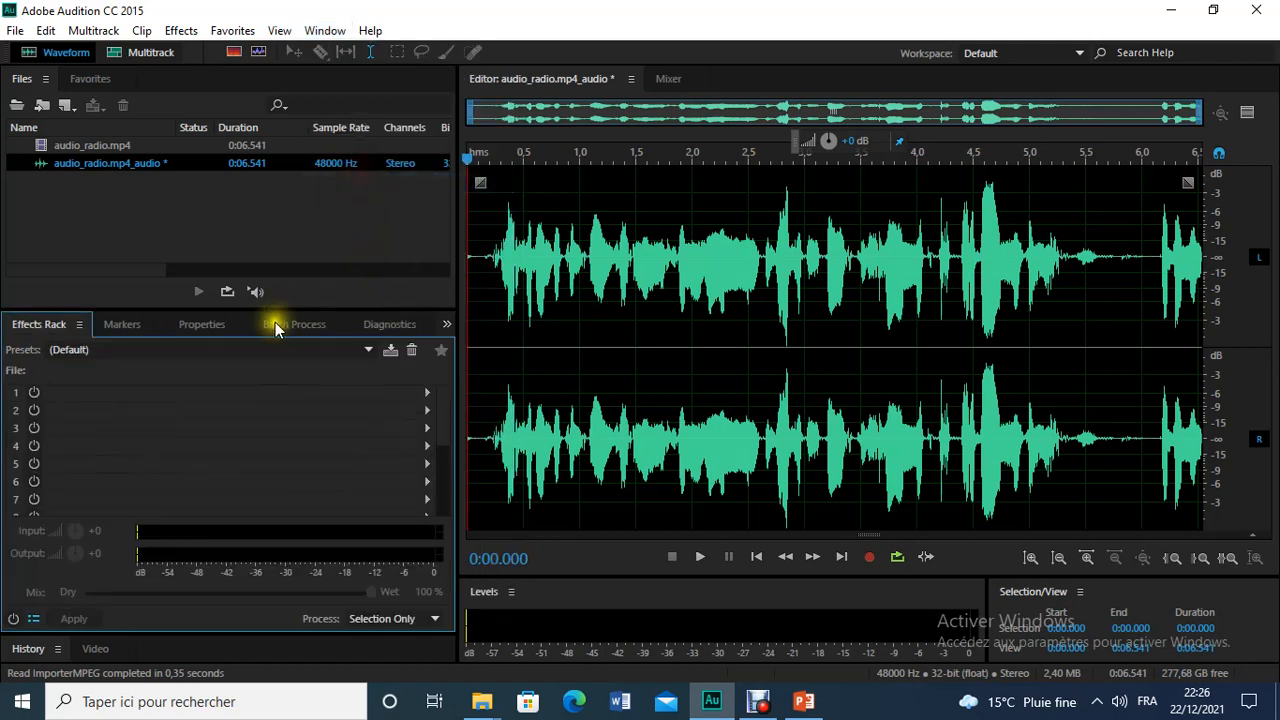
{"action": "left_click_drag", "start_coordinate": [272, 311], "coordinate": [268, 226]}
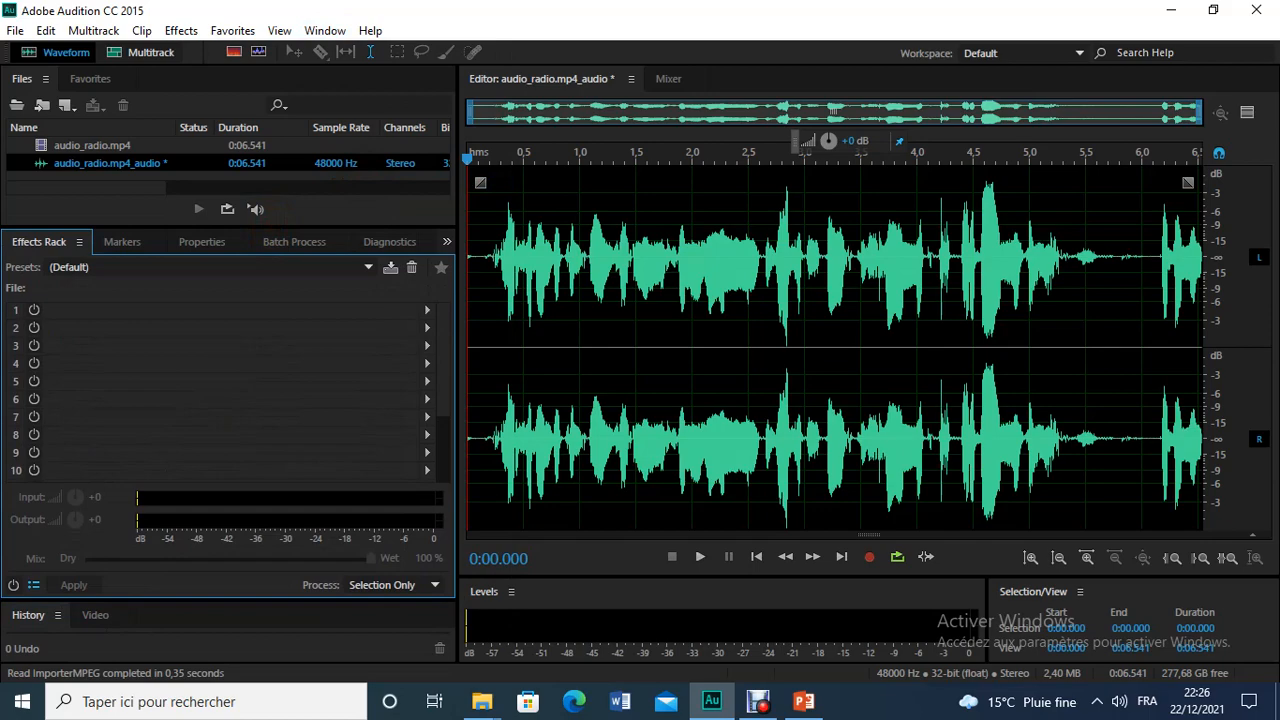
Step: Check the first filter on the PowerPoint exercise slide and load the AM Radio preset in Audition's Effects Rack
{"action": "left_click", "coordinate": [785, 697]}
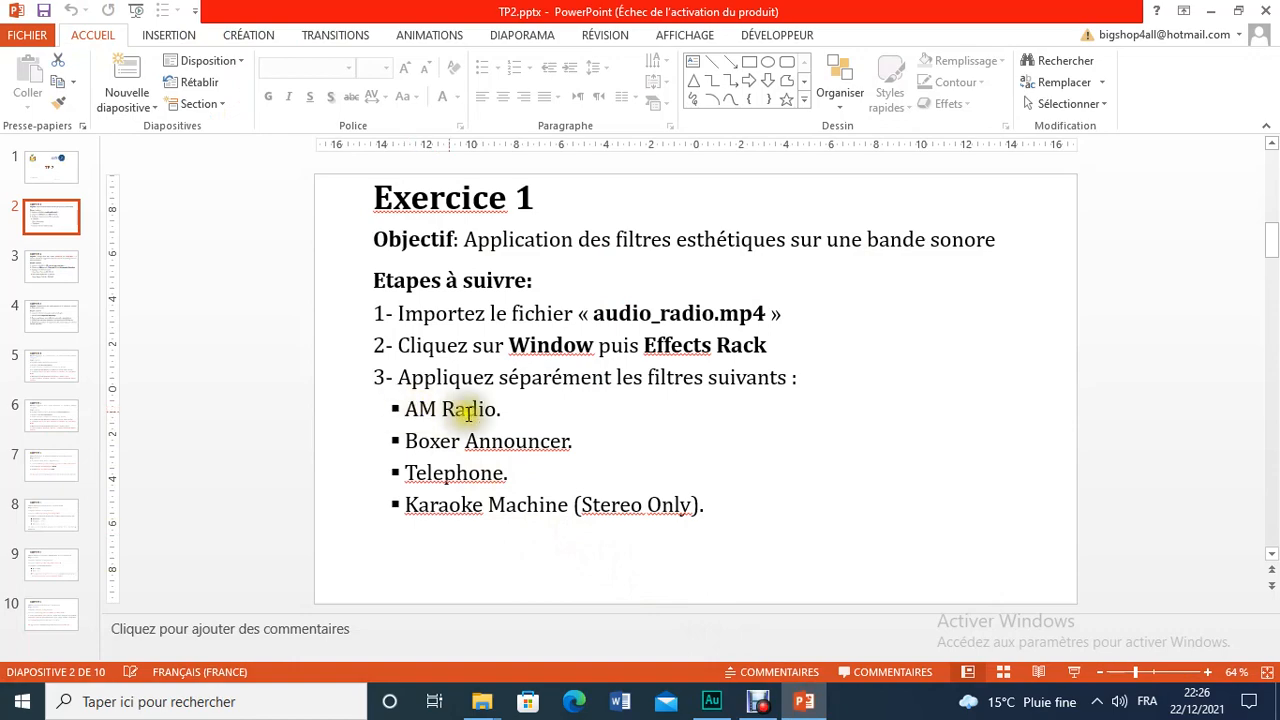
{"action": "left_click", "coordinate": [712, 701]}
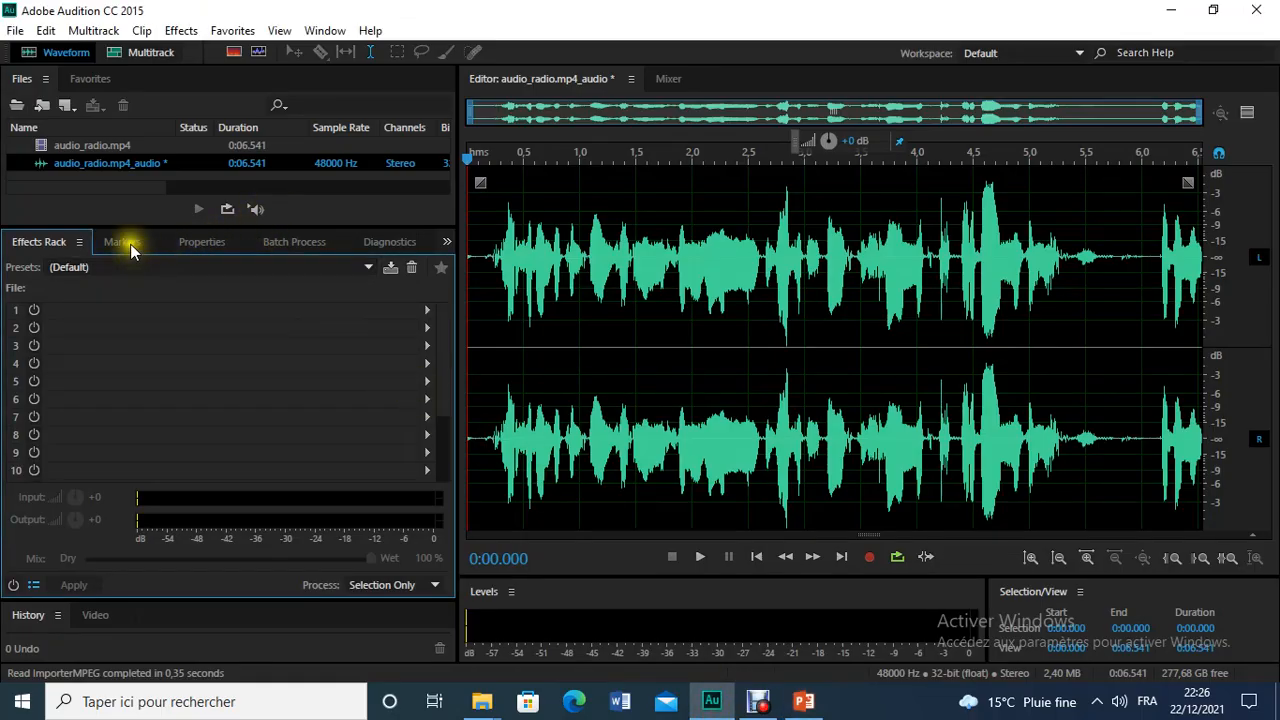
{"action": "left_click", "coordinate": [143, 268]}
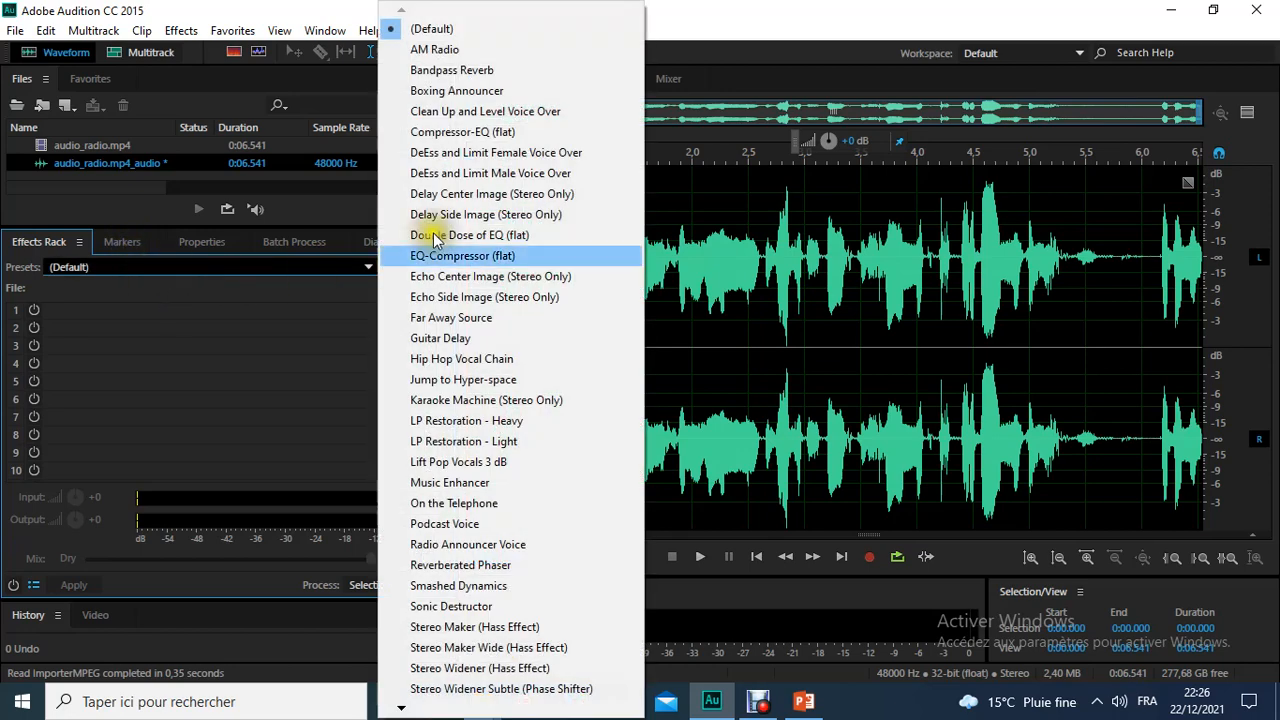
{"action": "left_click", "coordinate": [433, 50]}
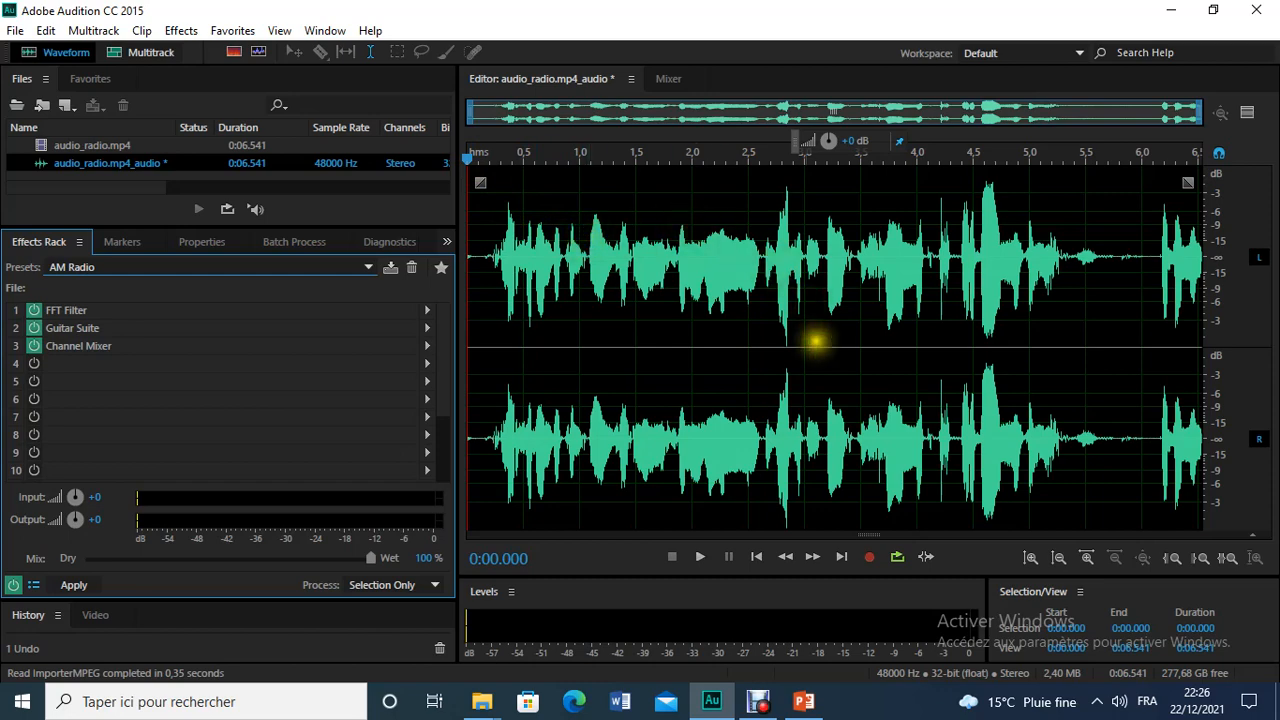
Step: Play the audio through the AM Radio preset, stop it and return the playhead to the beginning
{"action": "left_click", "coordinate": [698, 558]}
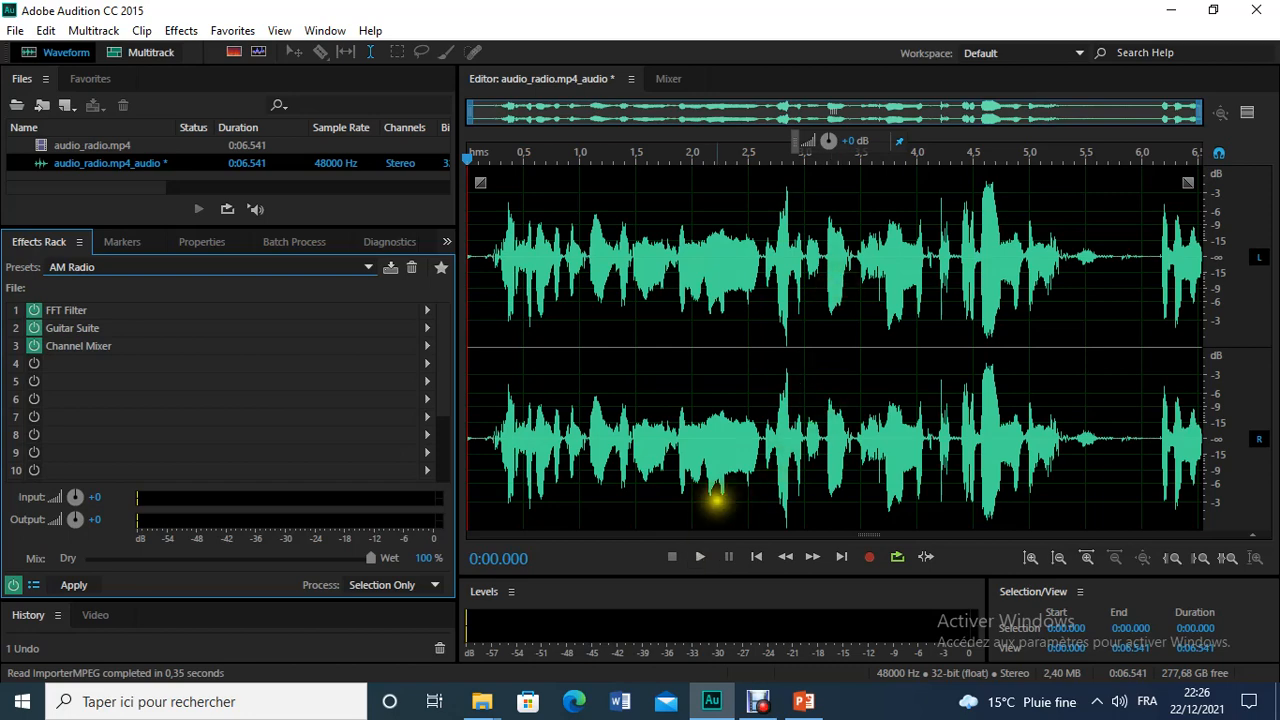
{"action": "left_click", "coordinate": [700, 561]}
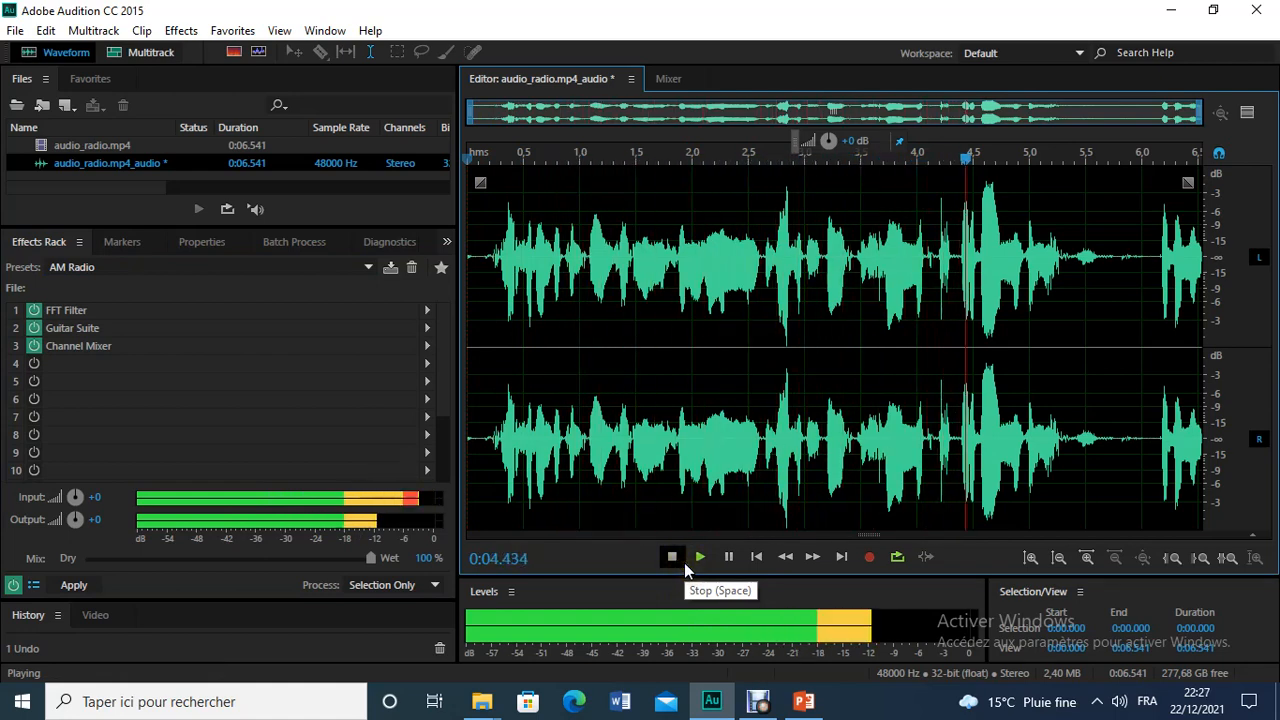
{"action": "left_click", "coordinate": [677, 558]}
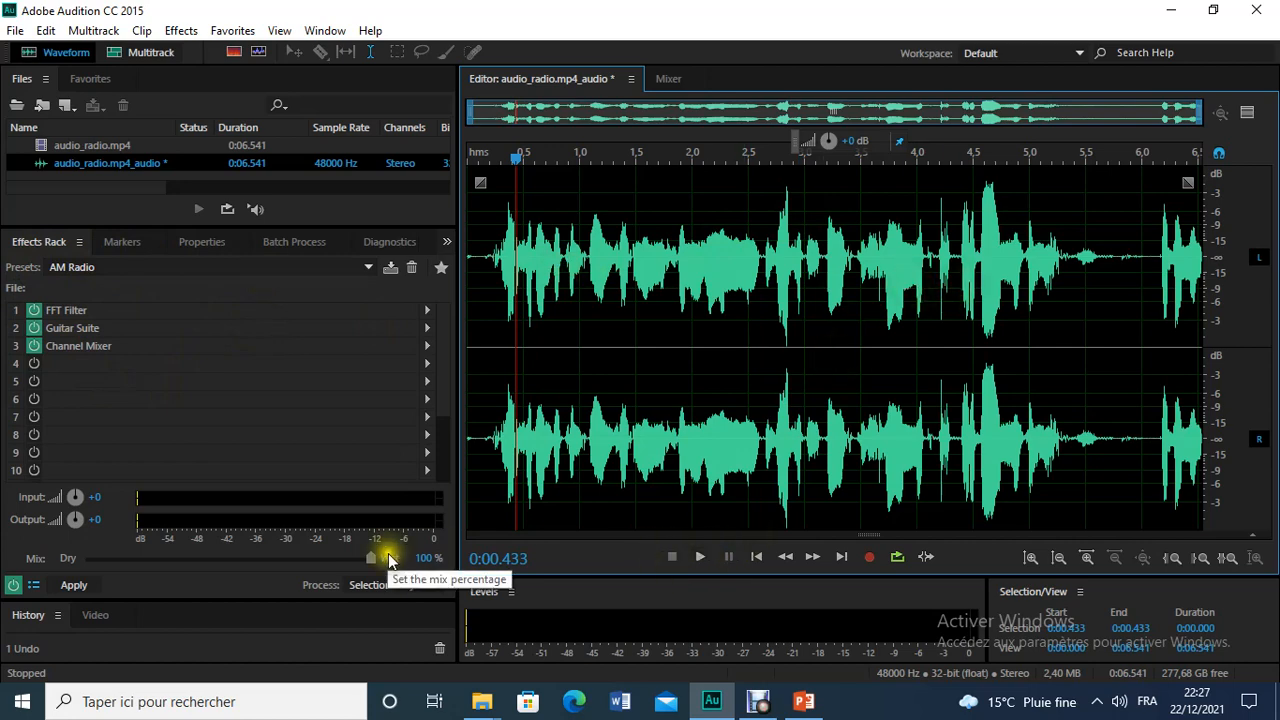
{"action": "left_click_drag", "start_coordinate": [517, 155], "coordinate": [457, 149]}
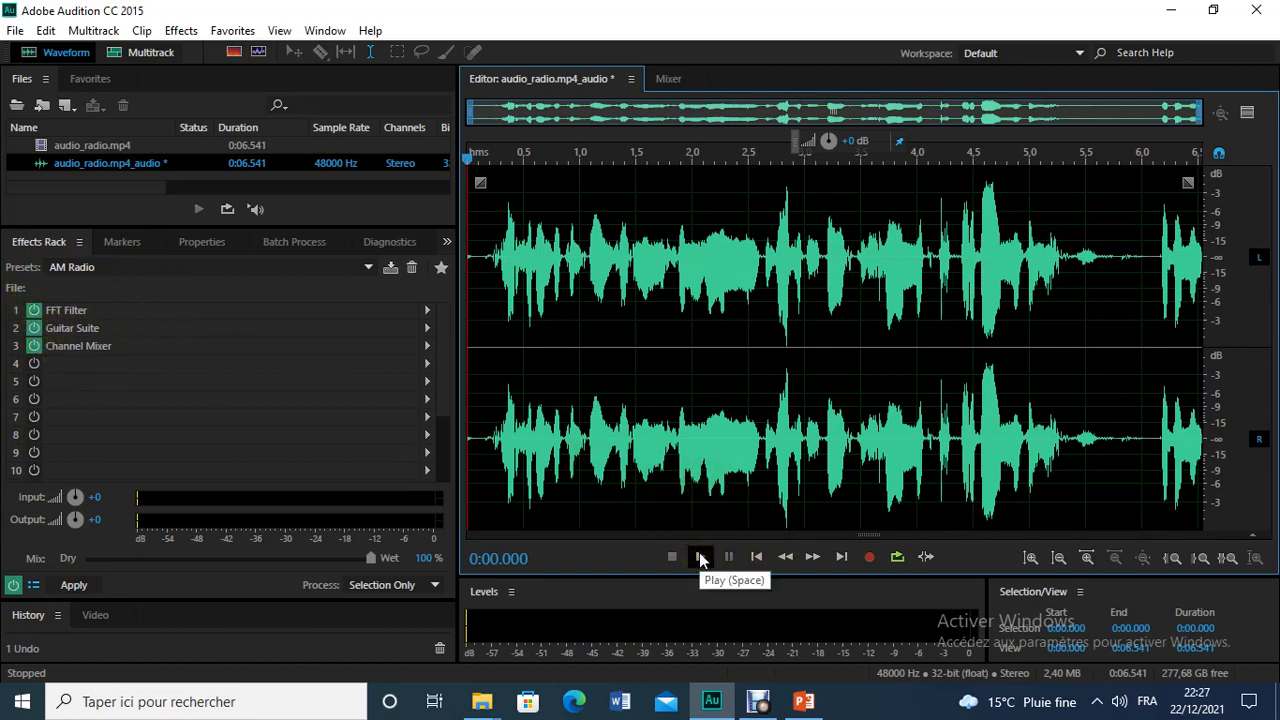
Step: Bypass all effects in the rack, play the original audio for comparison and pause it
{"action": "left_click", "coordinate": [15, 587]}
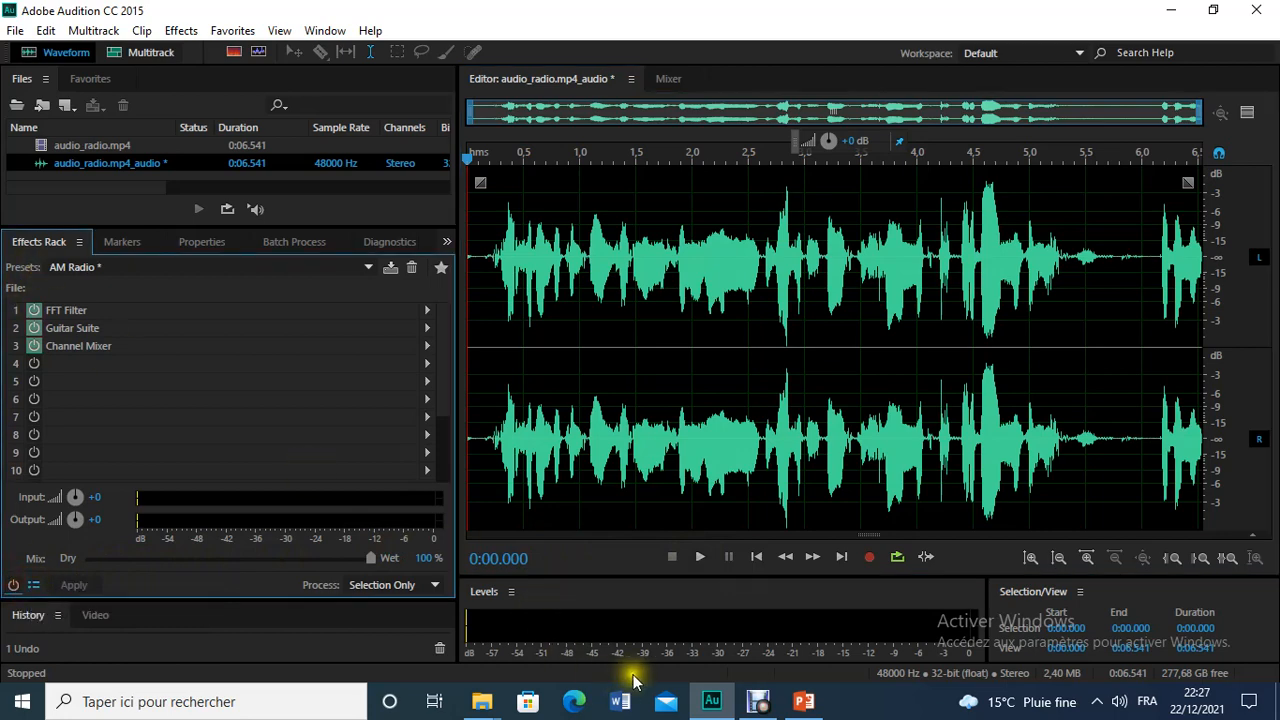
{"action": "left_click", "coordinate": [700, 559]}
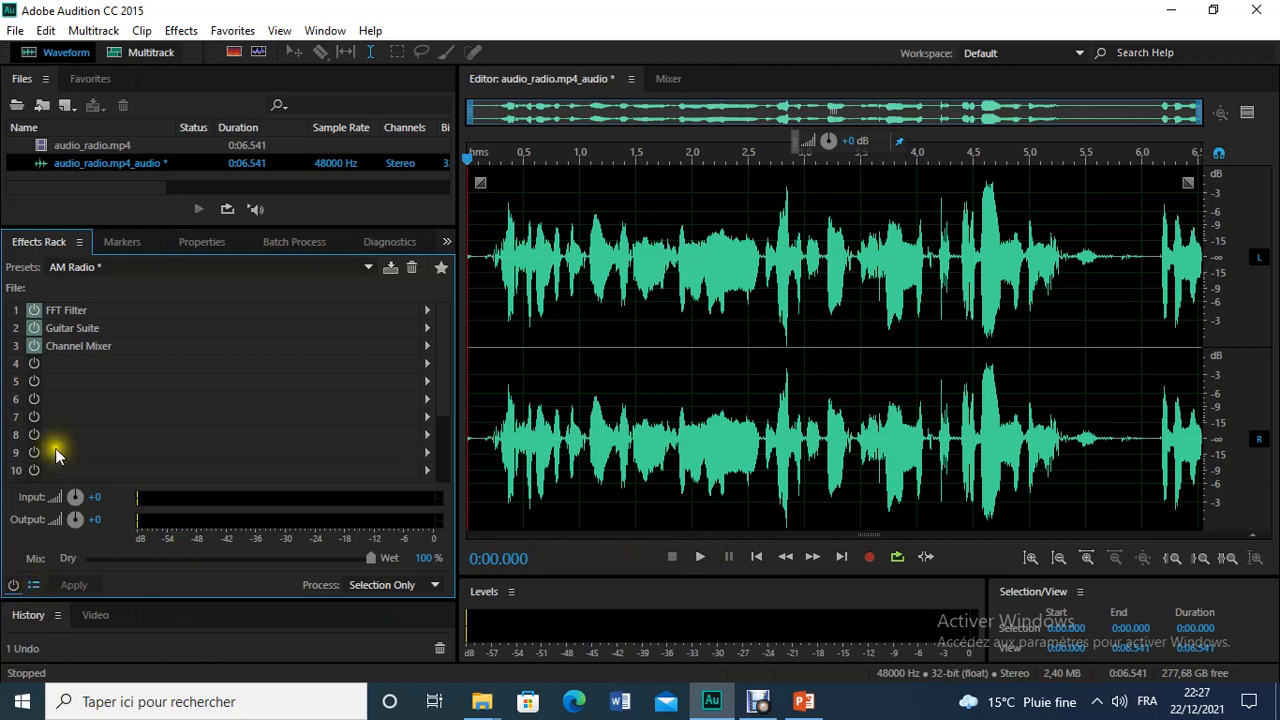
{"action": "left_click", "coordinate": [699, 558]}
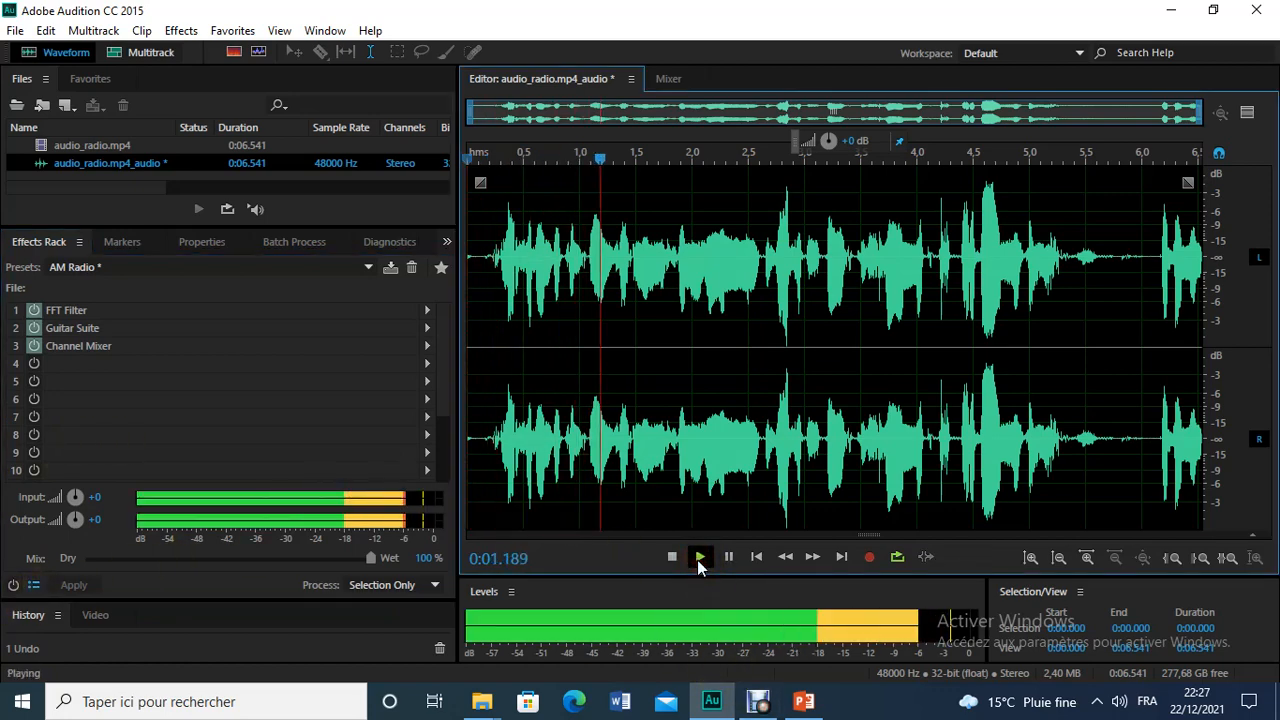
{"action": "left_click", "coordinate": [729, 557]}
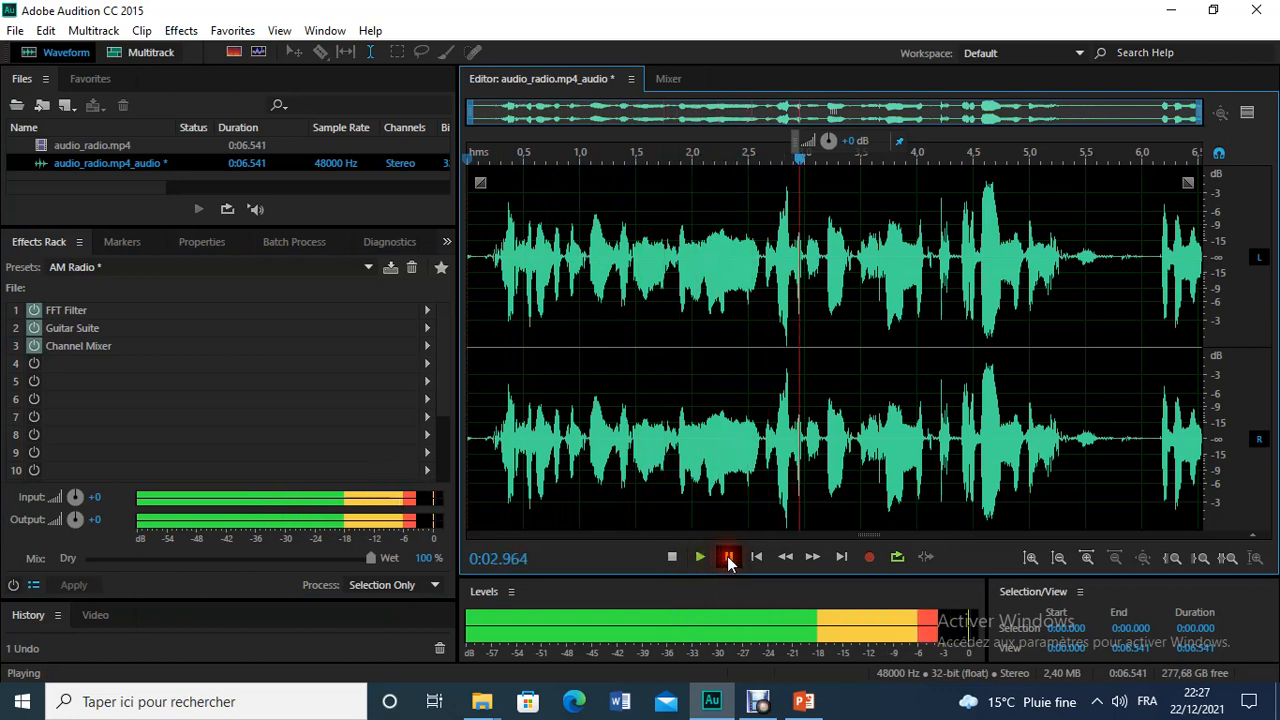
Step: Re-enable the rack and resume playback, switching all effects off and on to compare the sound before pausing
{"action": "left_click", "coordinate": [12, 587]}
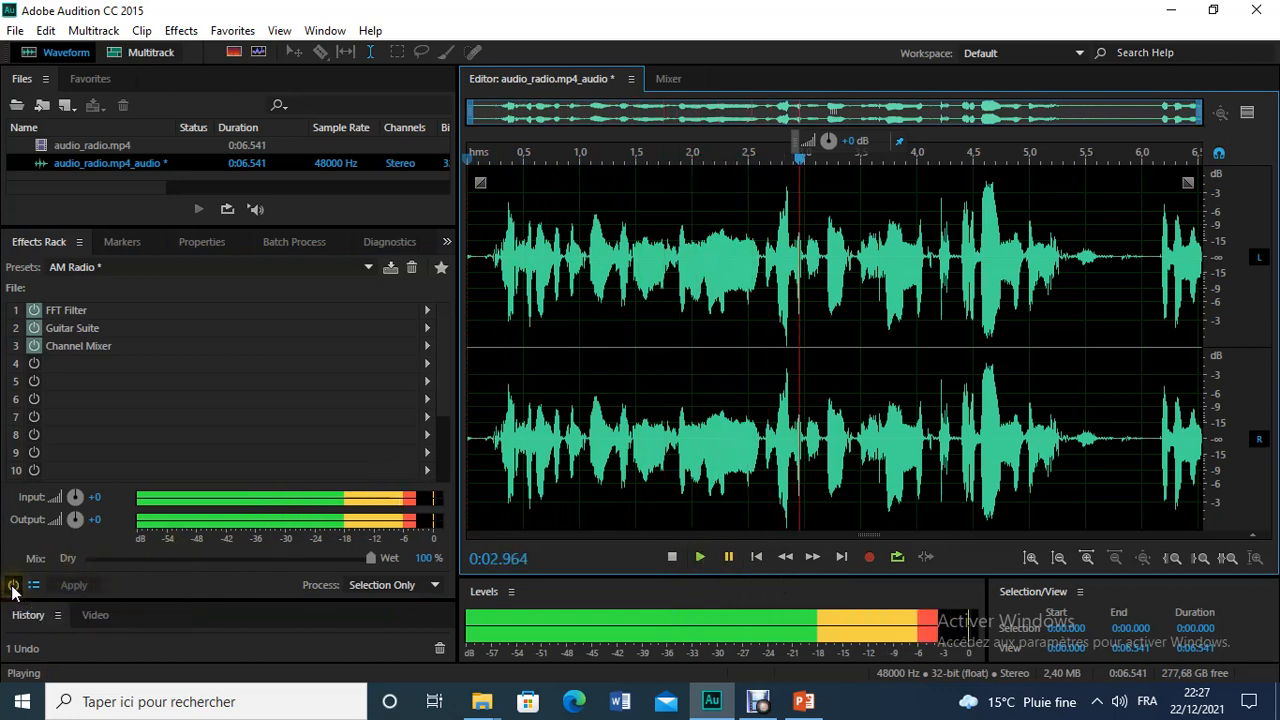
{"action": "left_click", "coordinate": [704, 555]}
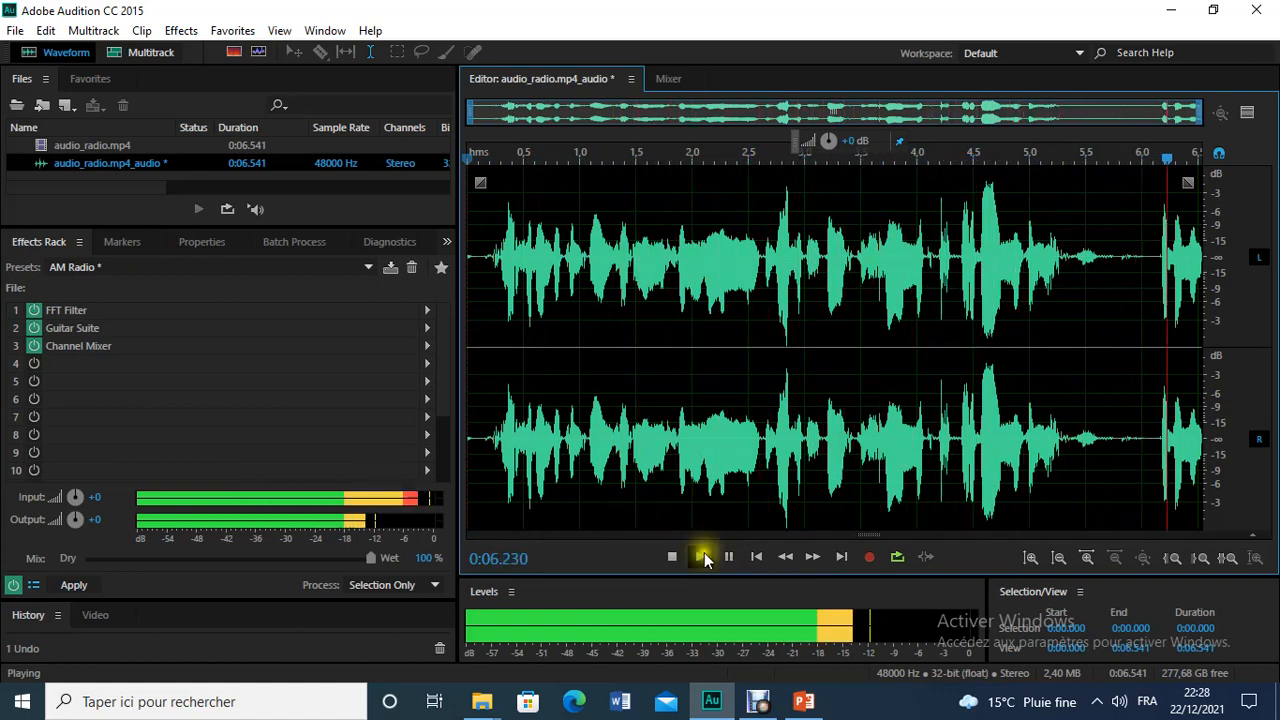
{"action": "left_click", "coordinate": [12, 588]}
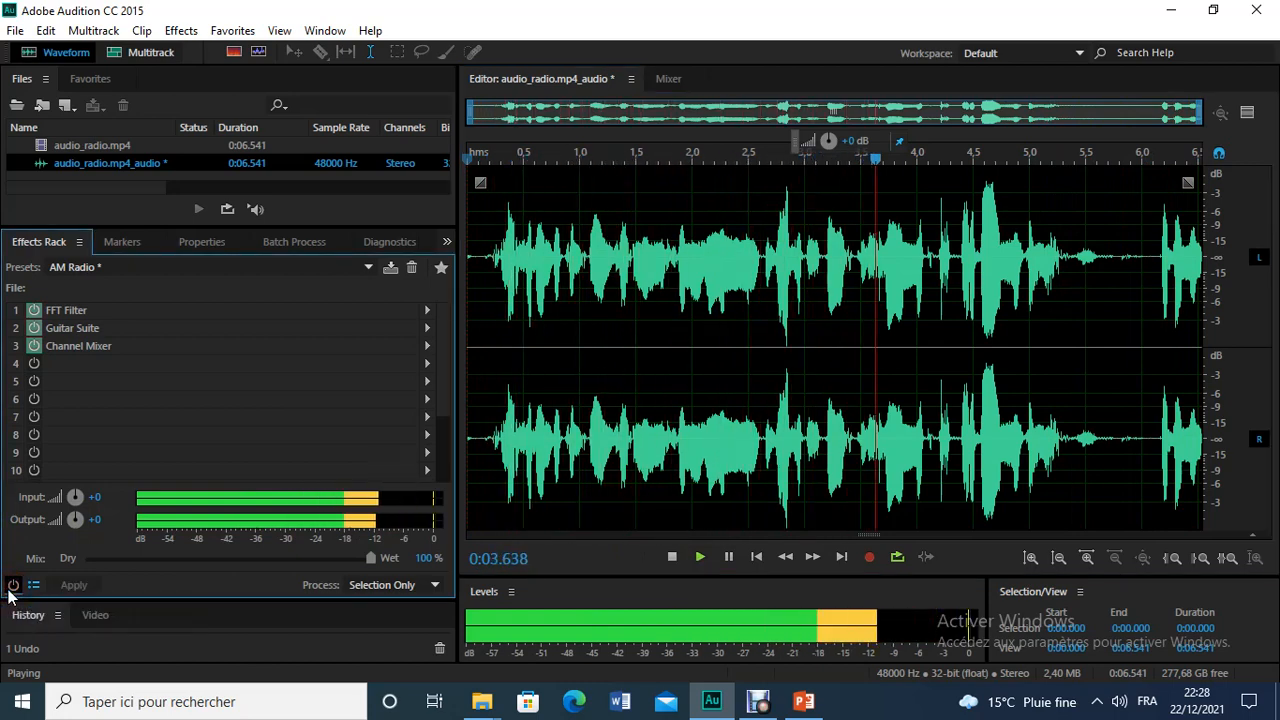
{"action": "left_click", "coordinate": [12, 586]}
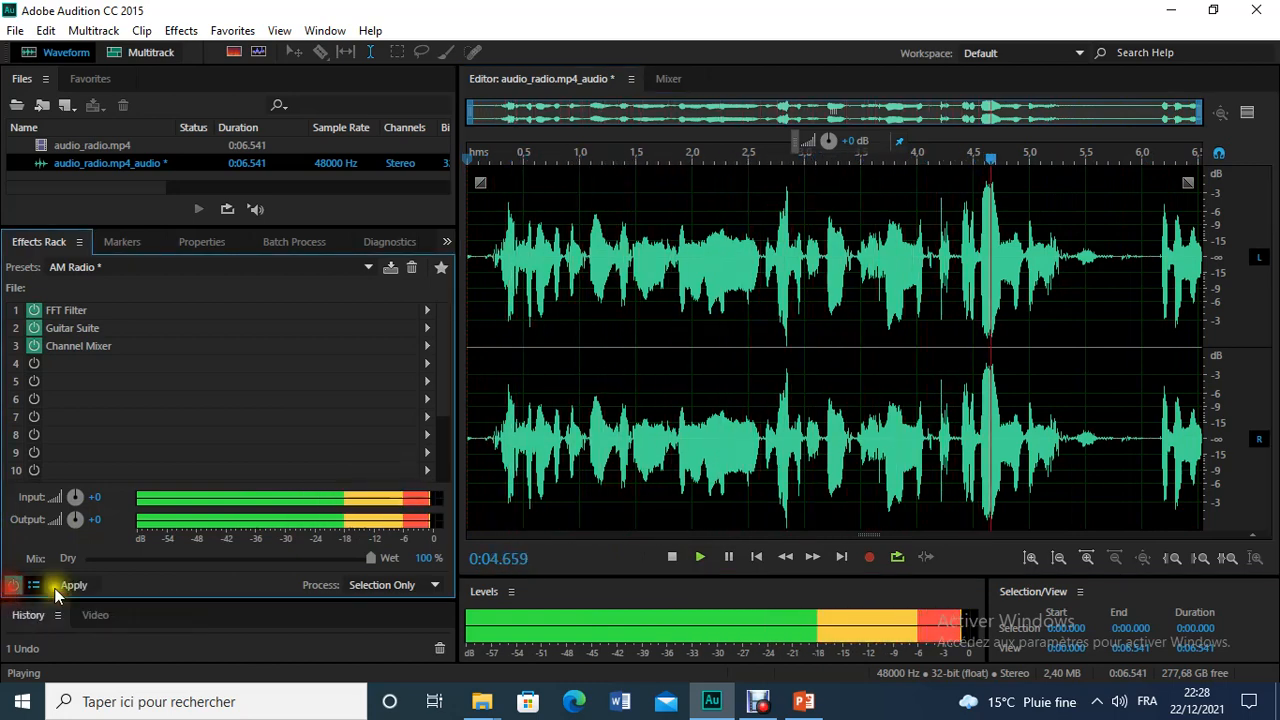
{"action": "left_click", "coordinate": [738, 555]}
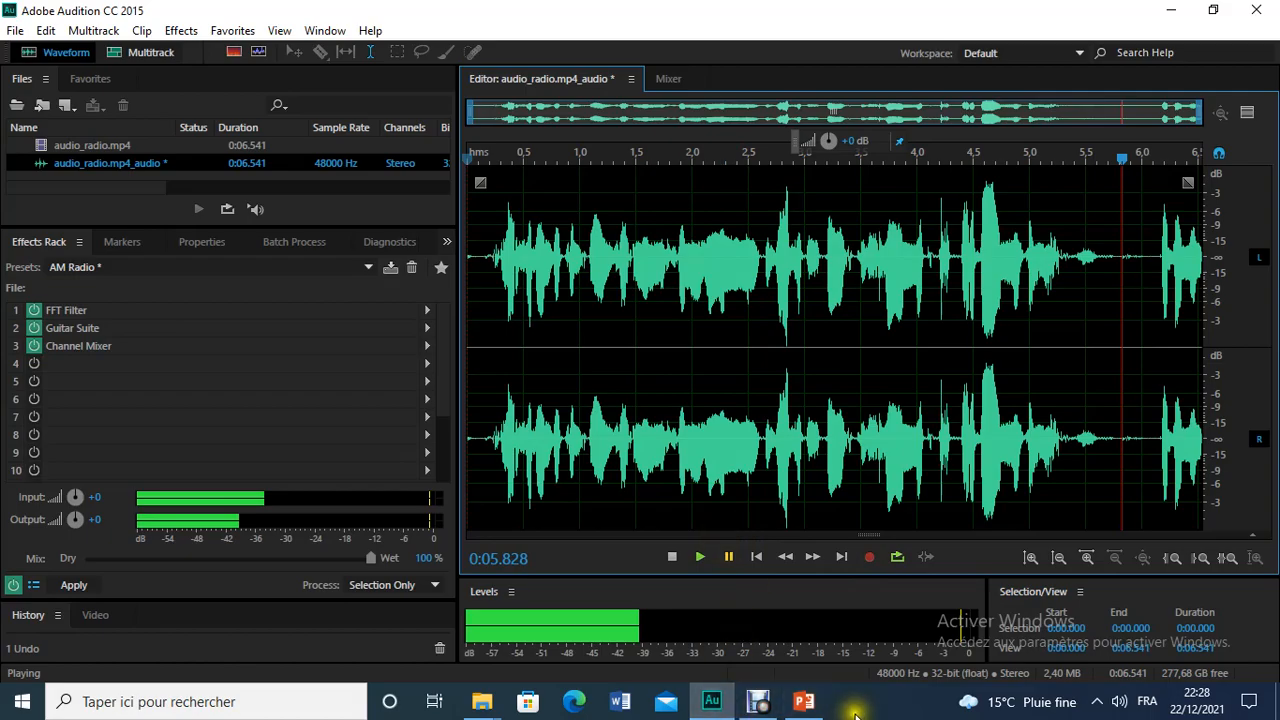
Step: Check the second filter on the exercise slide in PowerPoint and look through the Effects Rack presets in Audition
{"action": "left_click", "coordinate": [804, 701]}
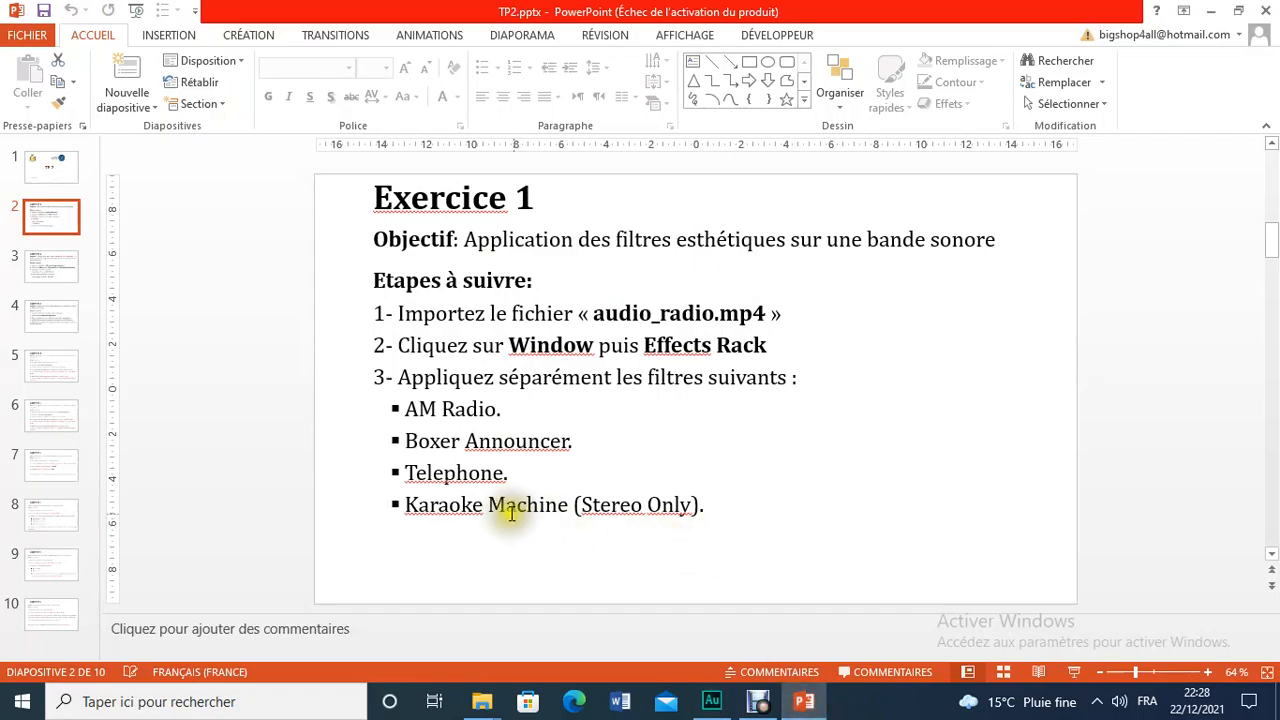
{"action": "left_click", "coordinate": [403, 447]}
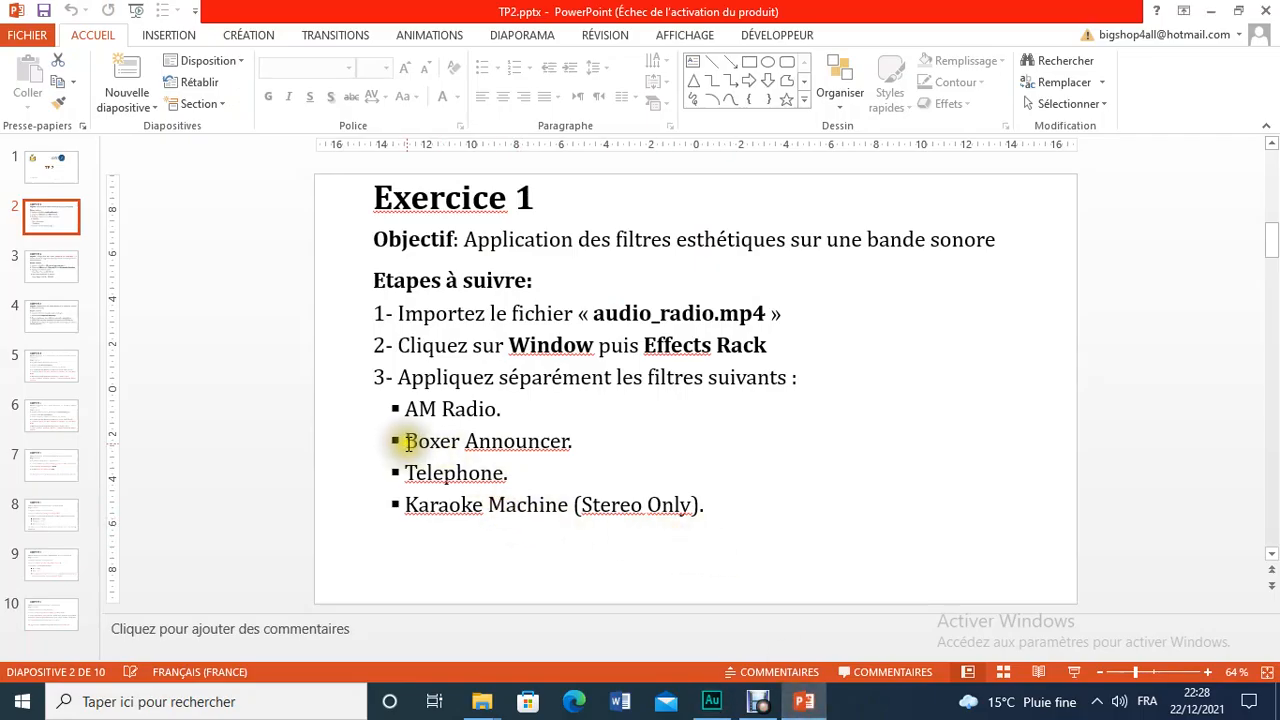
{"action": "left_click", "coordinate": [711, 701]}
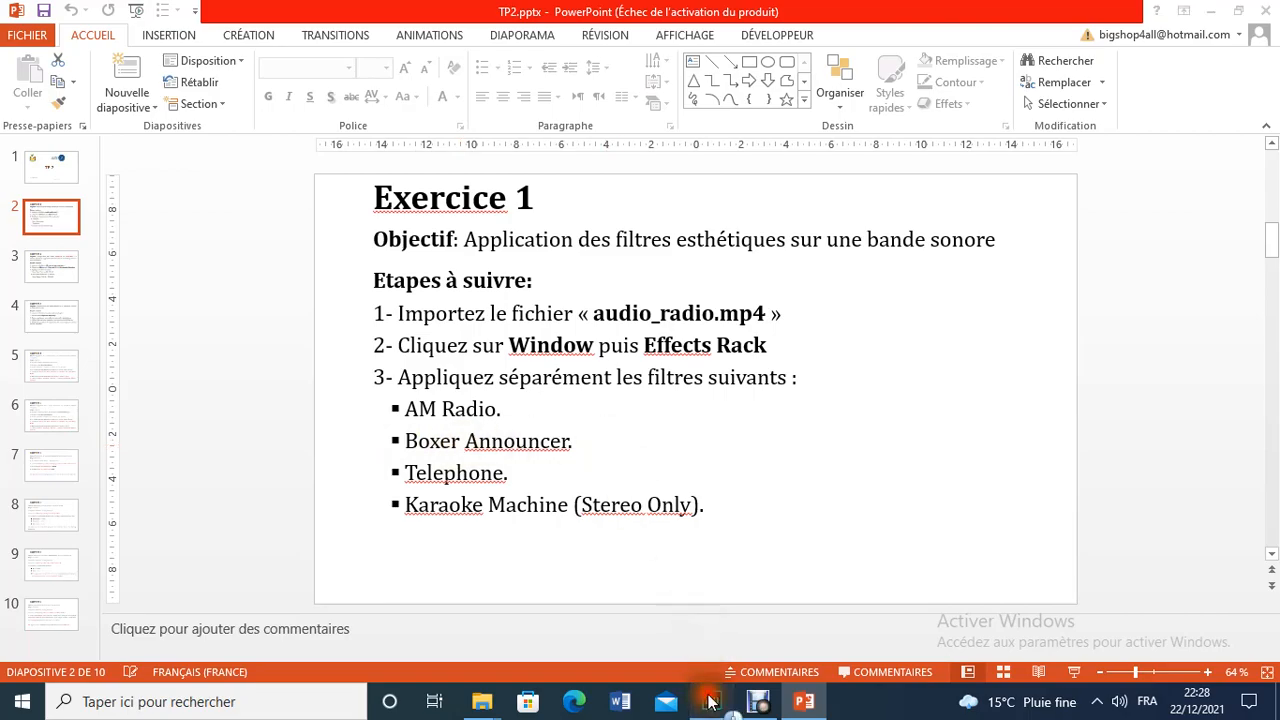
{"action": "left_click", "coordinate": [187, 269]}
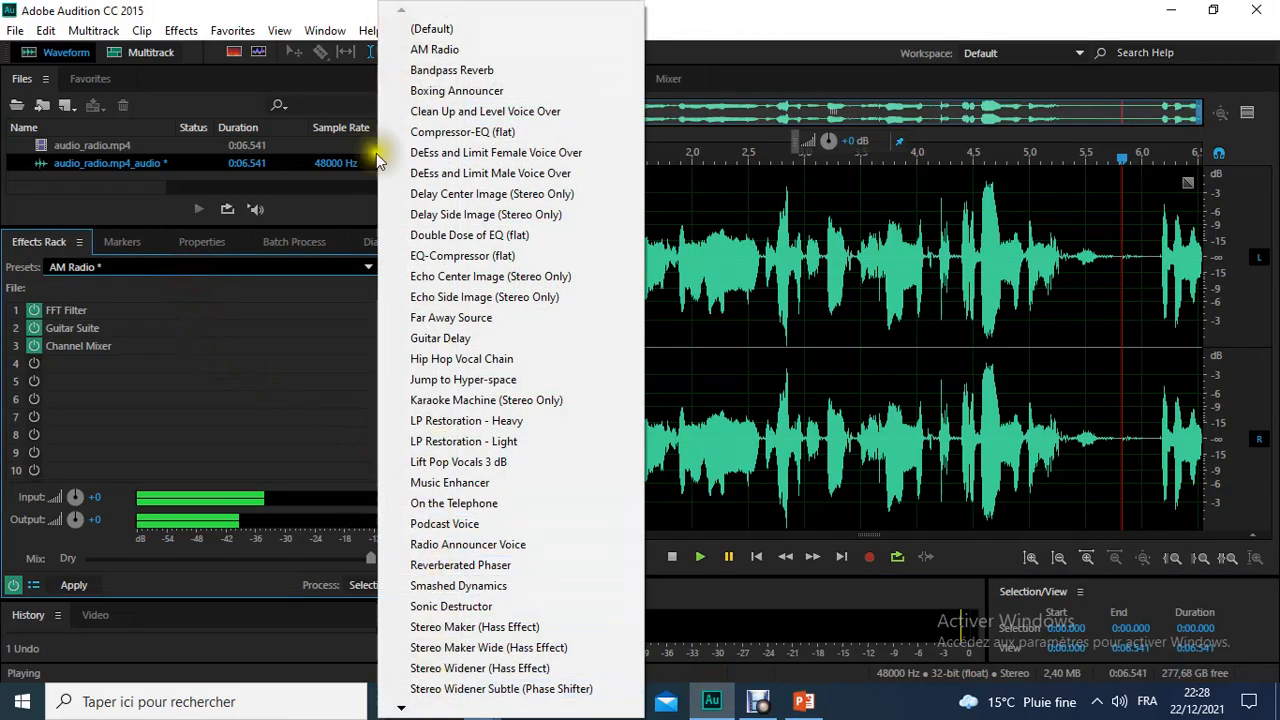
{"action": "left_click", "coordinate": [301, 342]}
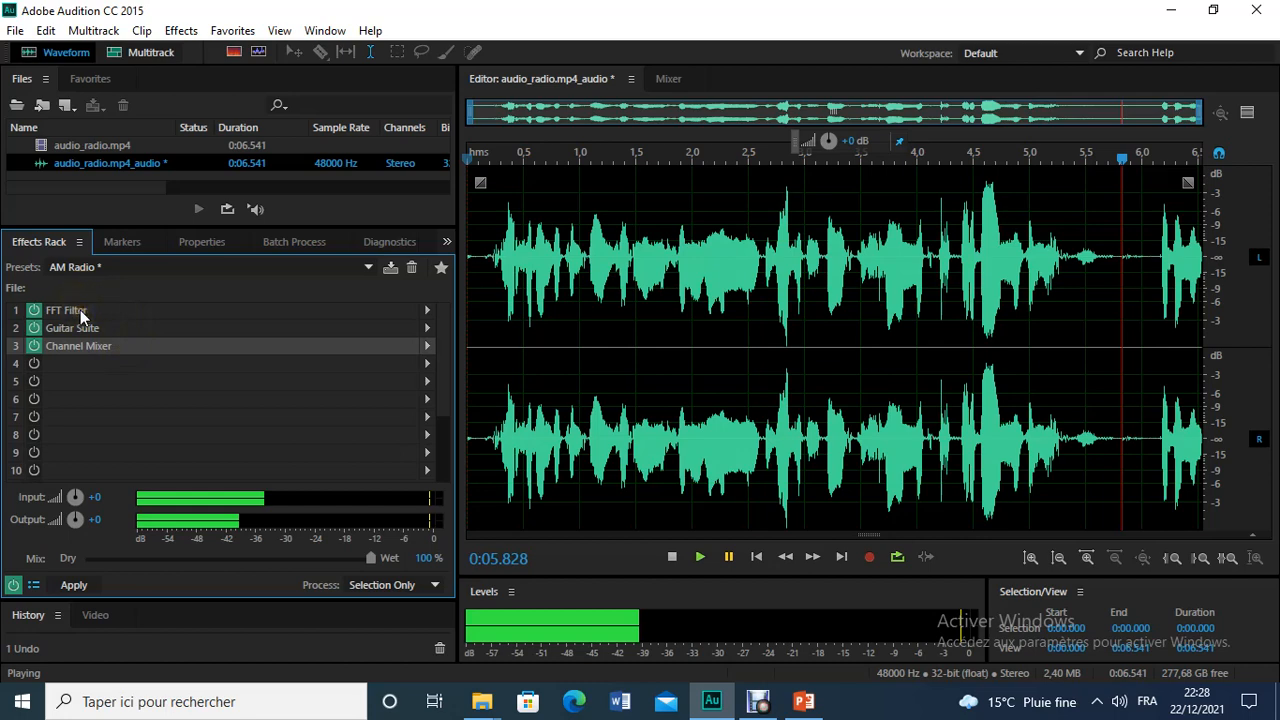
Step: Load the Boxing Announcer preset in the Effects Rack, accept the real-time playback warning and listen to the audio
{"action": "left_click", "coordinate": [126, 266]}
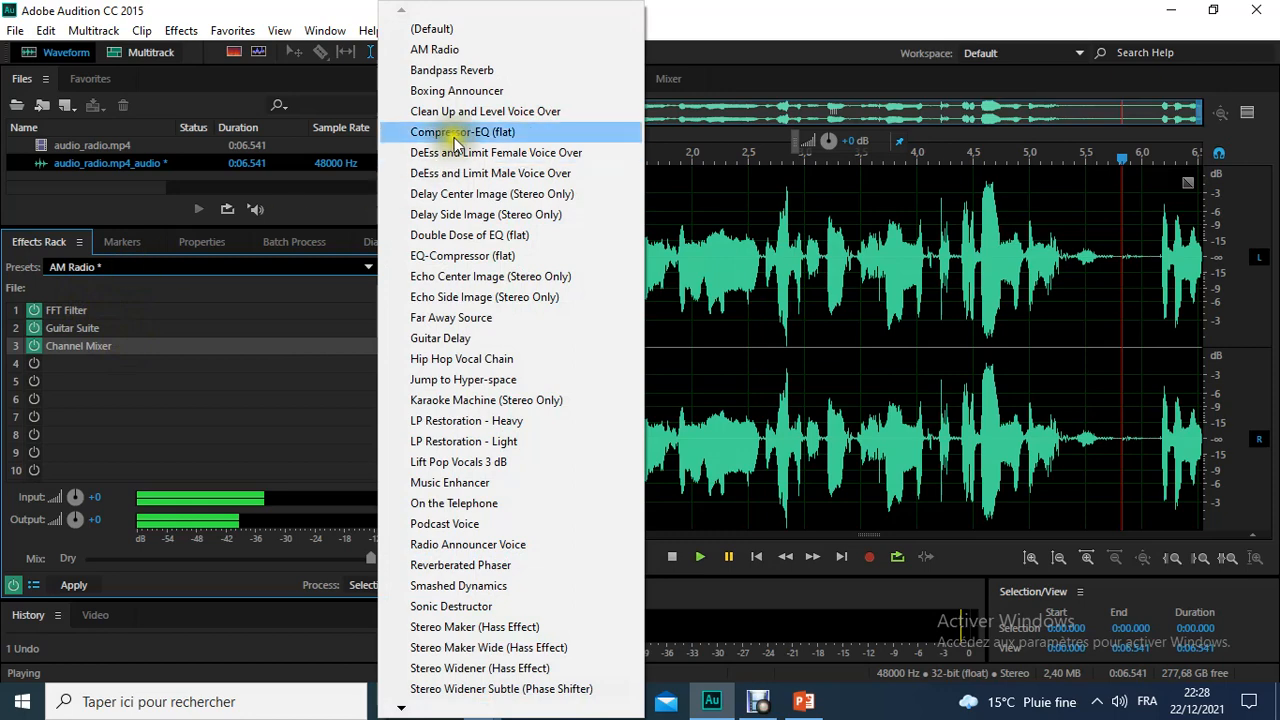
{"action": "left_click", "coordinate": [456, 90]}
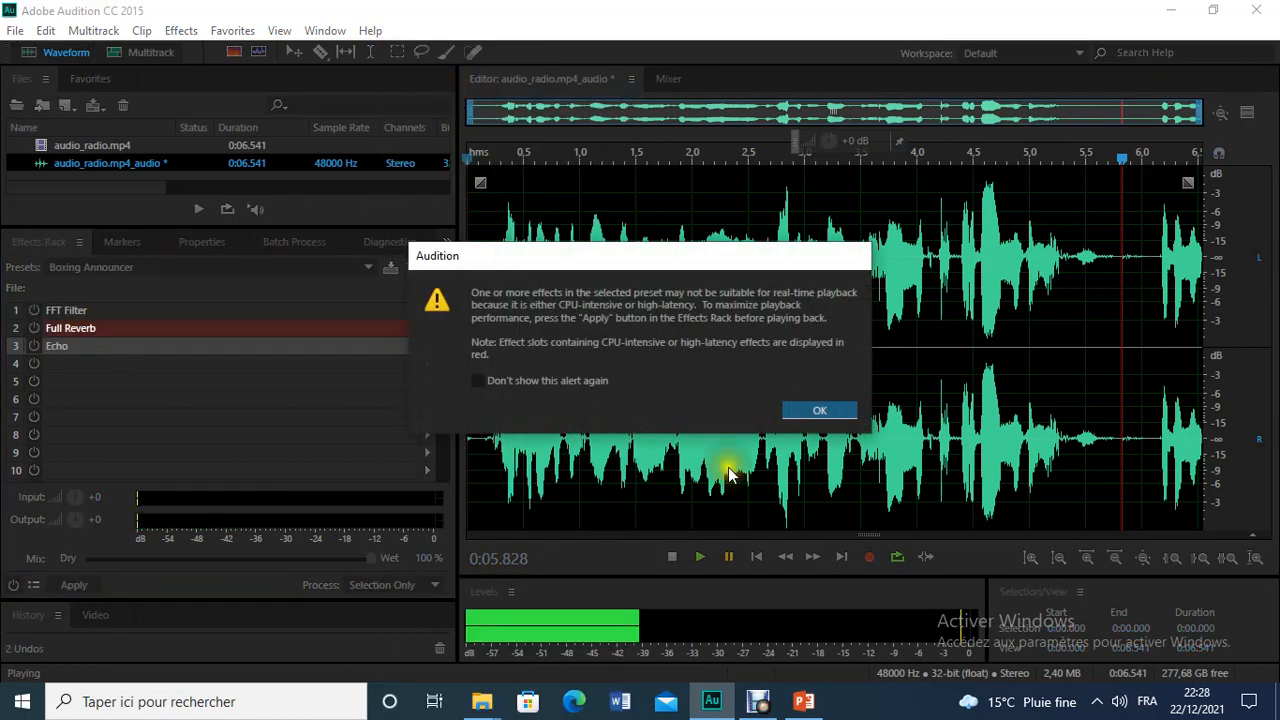
{"action": "left_click", "coordinate": [822, 411]}
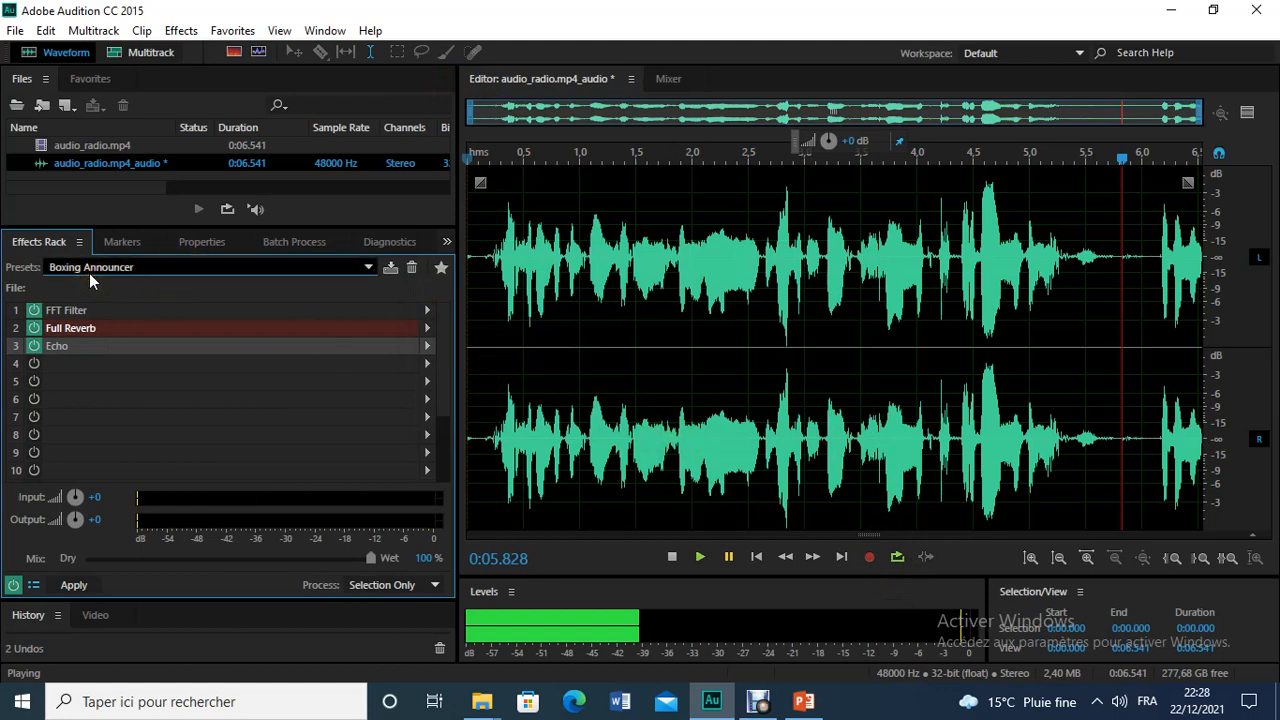
{"action": "left_click", "coordinate": [702, 558]}
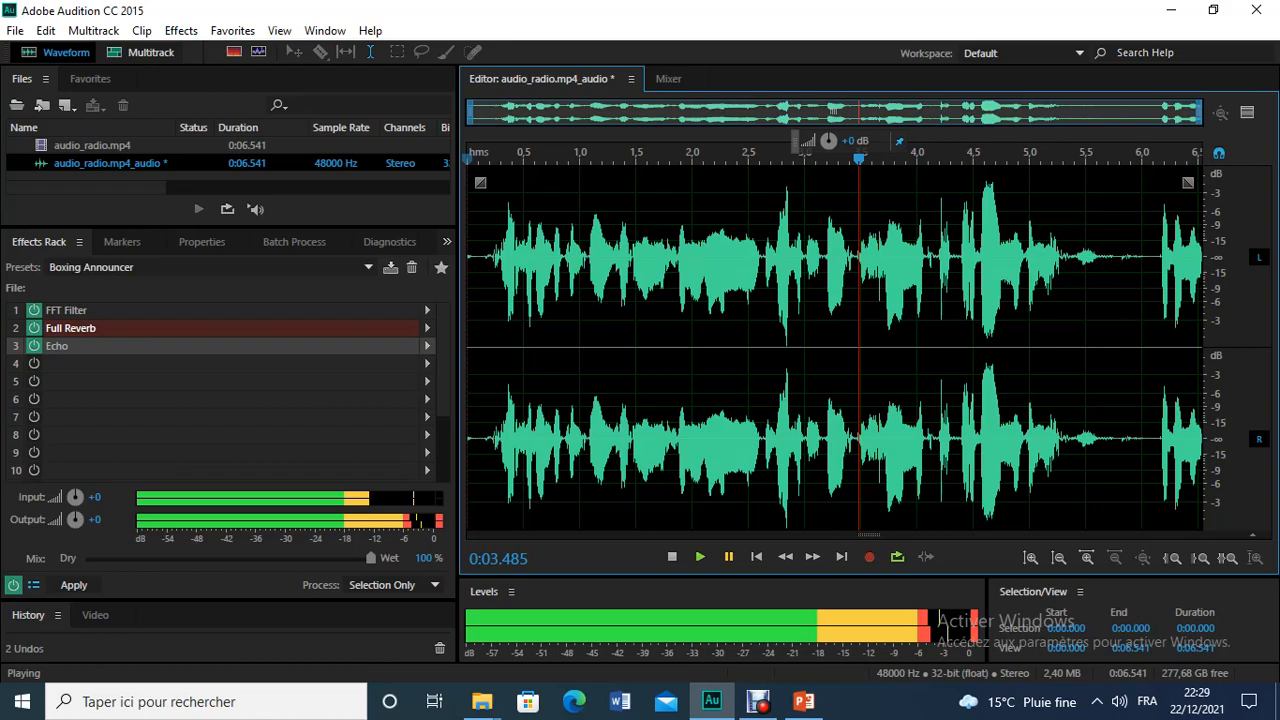
Step: Check the third filter on the exercise slide in PowerPoint and load the On the Telephone preset in Audition's Effects Rack
{"action": "left_click", "coordinate": [803, 701]}
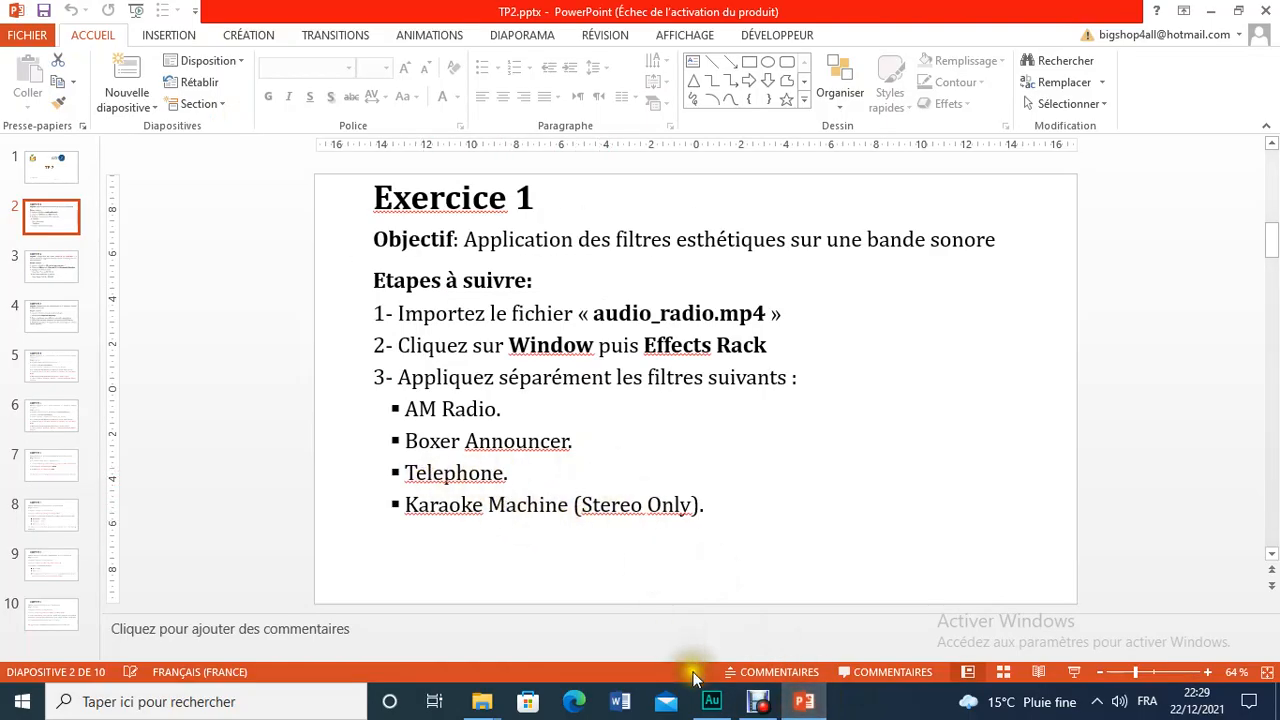
{"action": "left_click", "coordinate": [712, 701]}
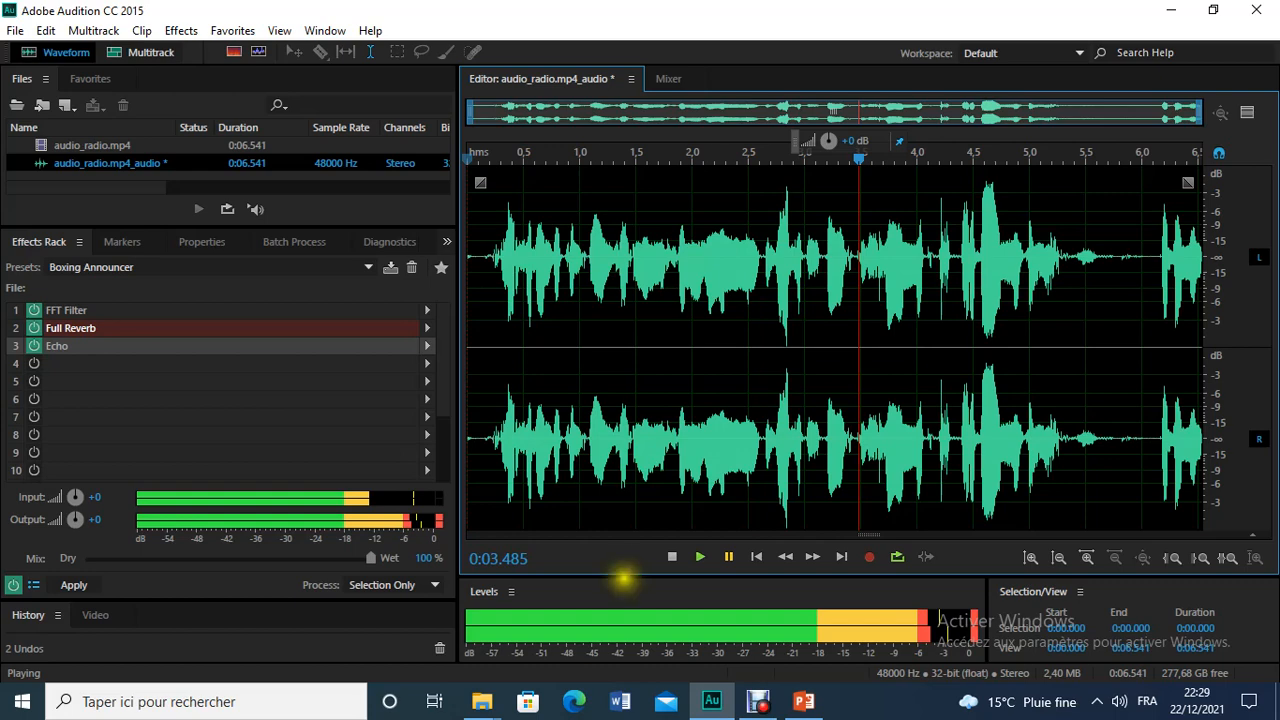
{"action": "left_click", "coordinate": [350, 268]}
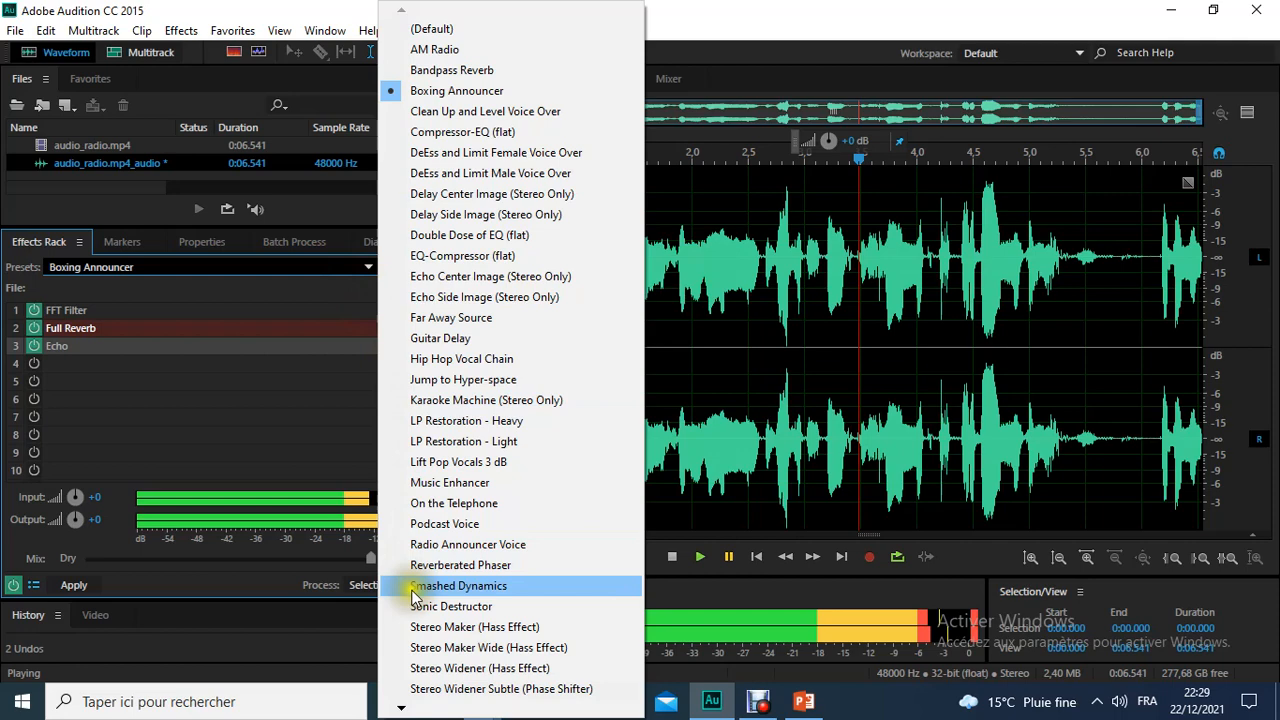
{"action": "mouse_move", "coordinate": [402, 708]}
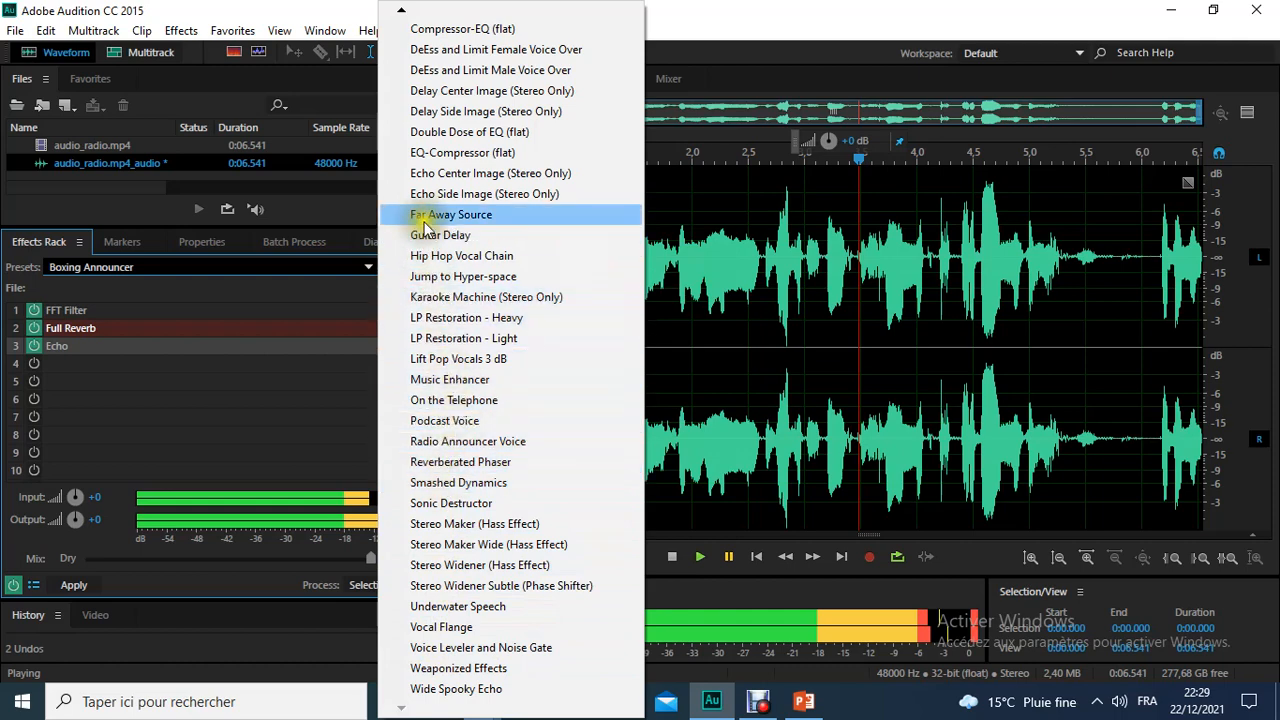
{"action": "left_click", "coordinate": [401, 10]}
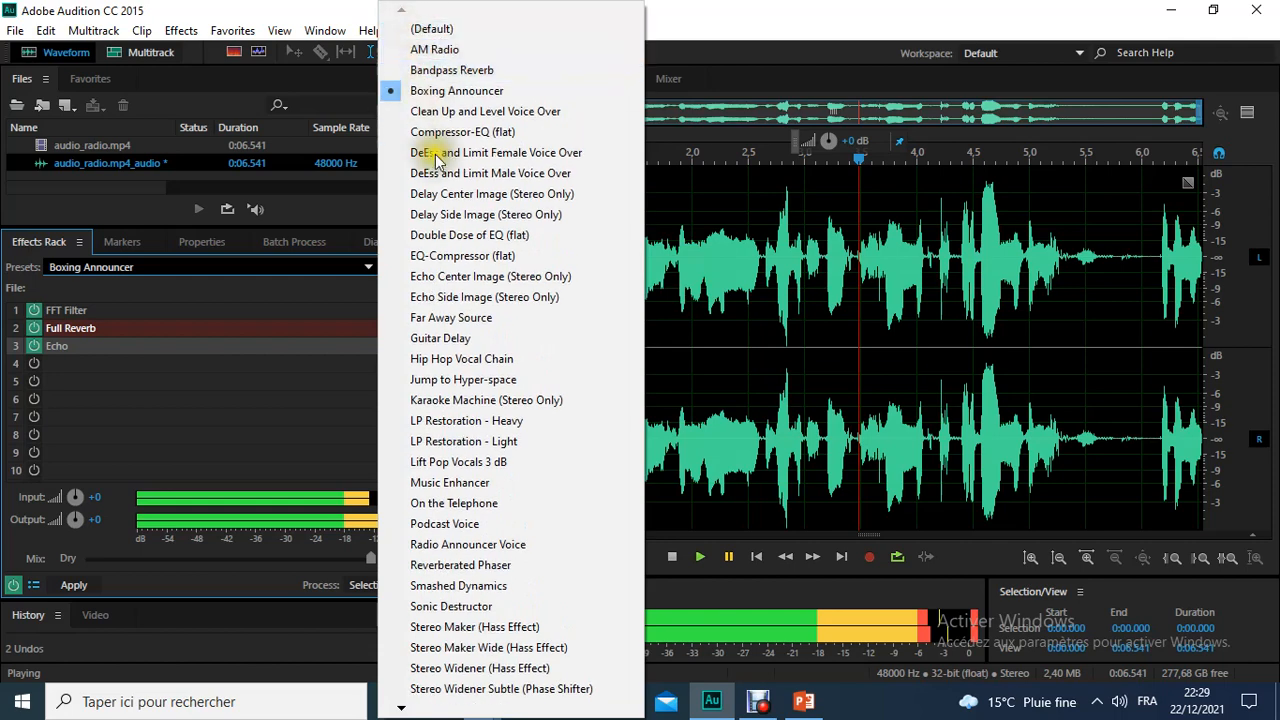
{"action": "left_click", "coordinate": [400, 710]}
{"action": "left_click", "coordinate": [400, 710]}
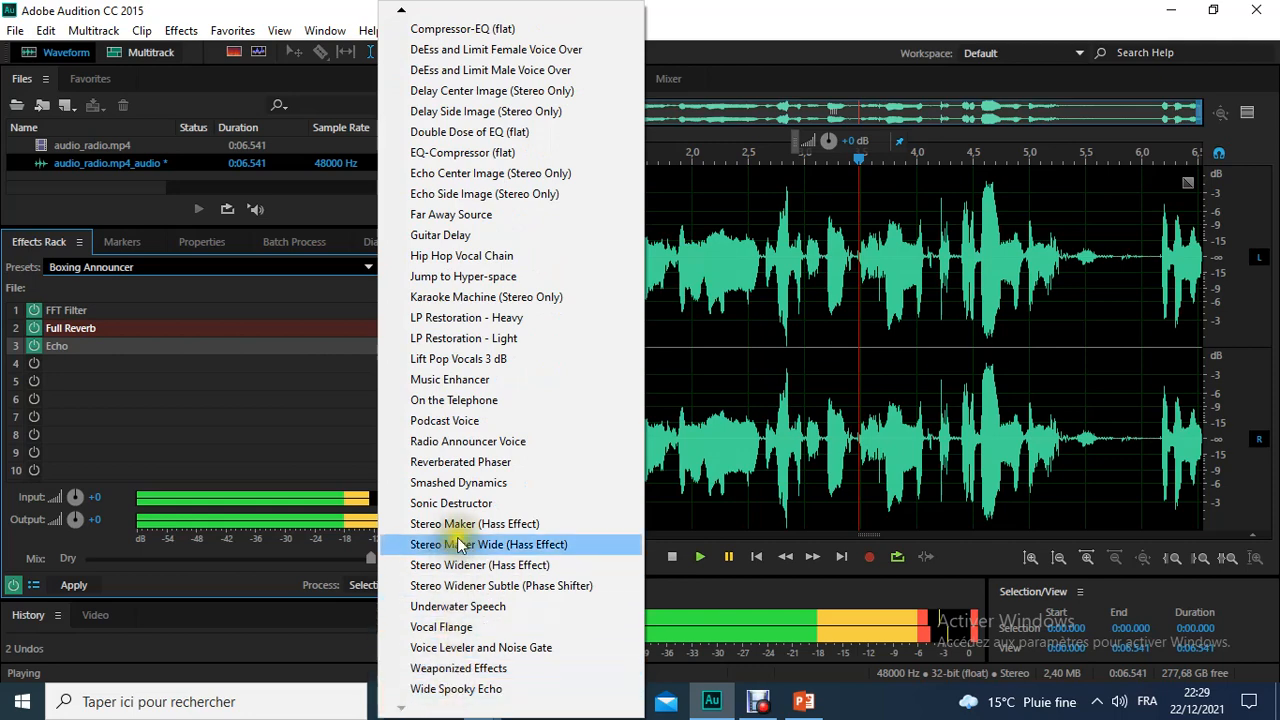
{"action": "left_click", "coordinate": [464, 400]}
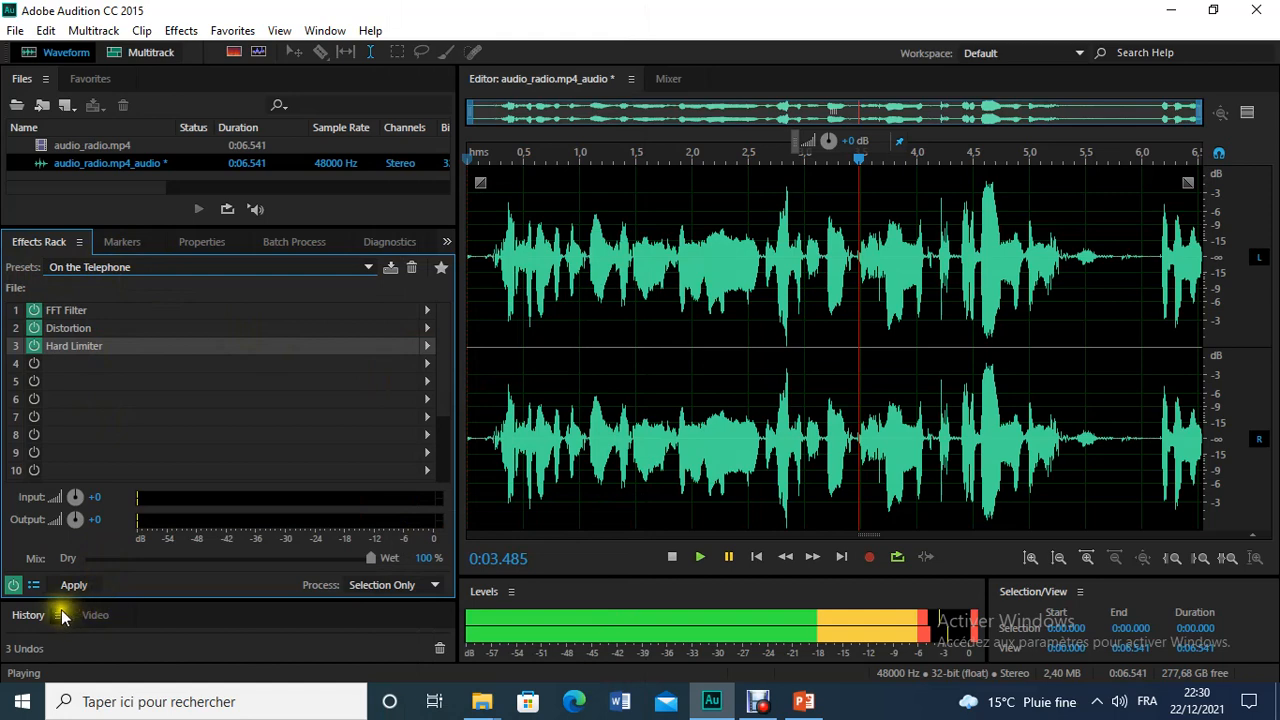
Step: Listen to the audio with the On the Telephone preset, restart playback from the beginning and pause it
{"action": "left_click", "coordinate": [704, 555]}
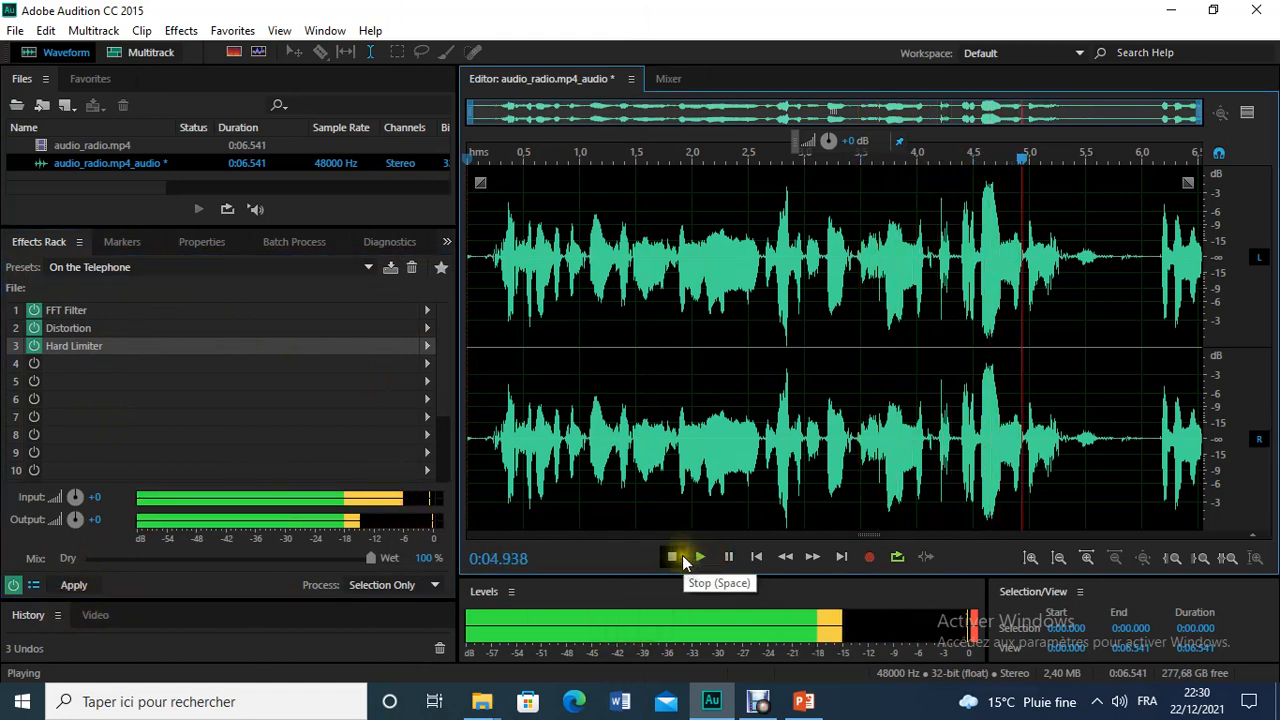
{"action": "left_click", "coordinate": [682, 555]}
{"action": "left_click", "coordinate": [700, 557]}
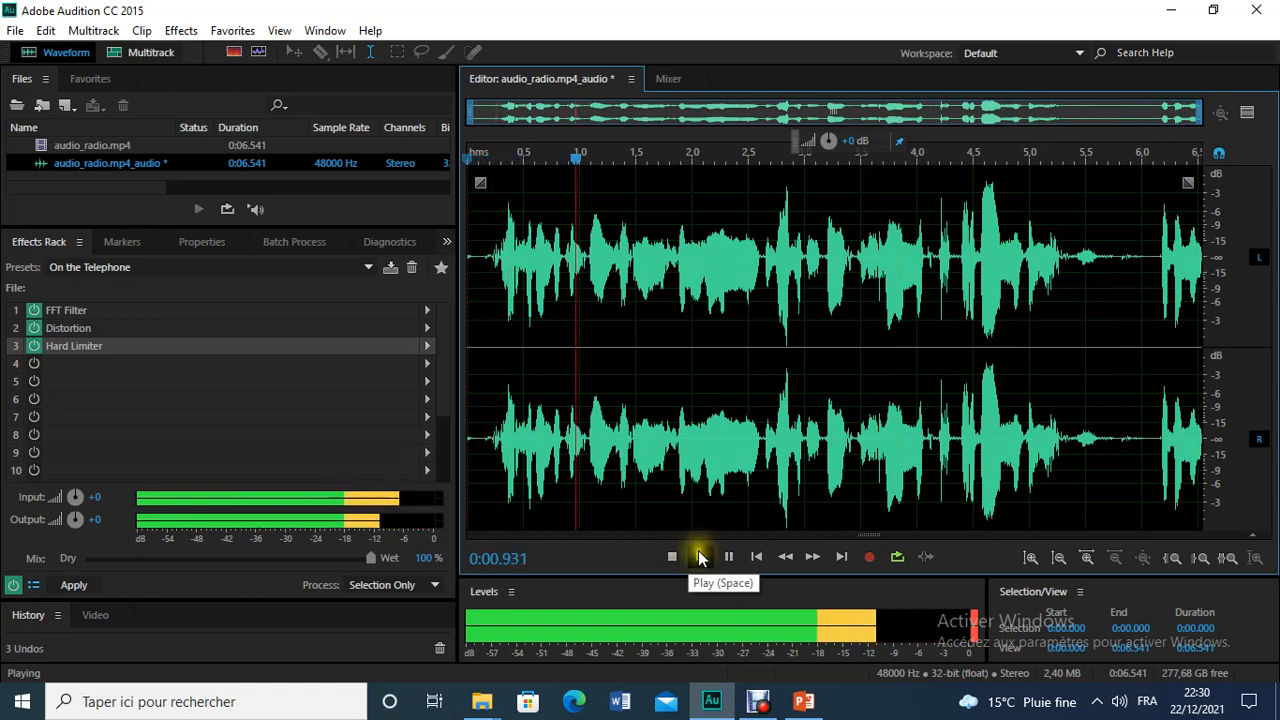
{"action": "left_click", "coordinate": [728, 558]}
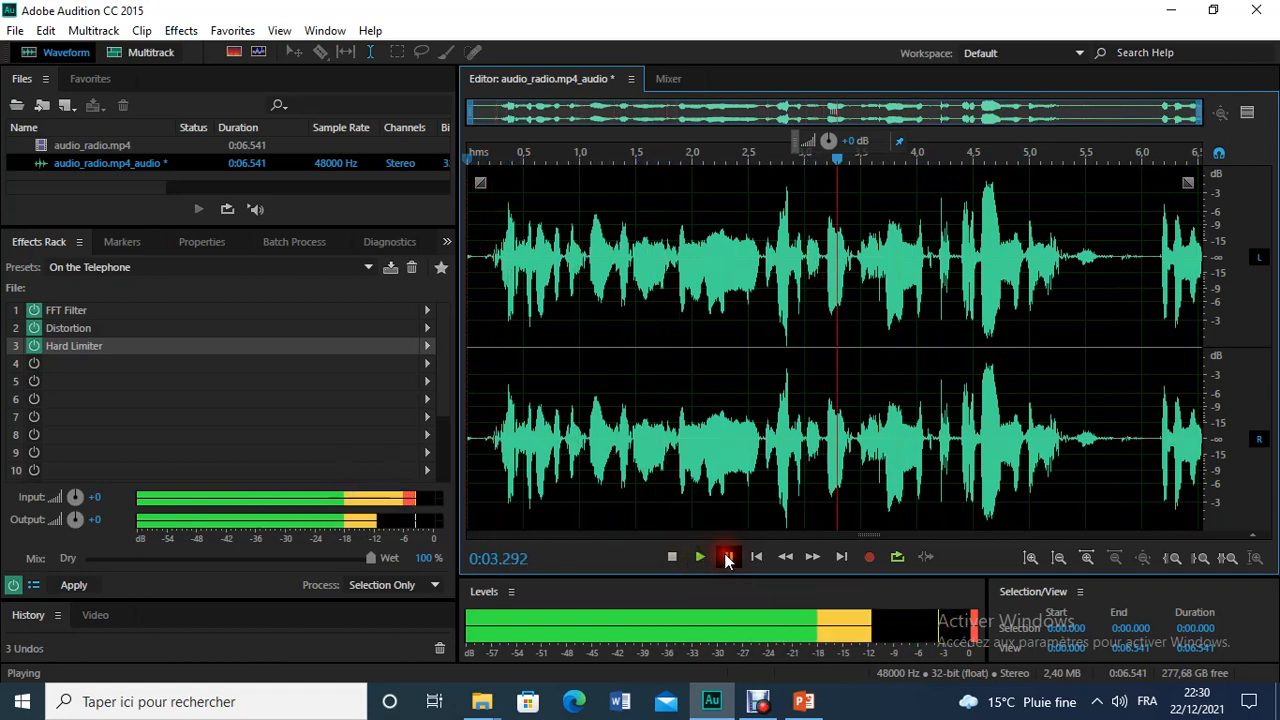
Step: Check the fourth filter on the exercise slide in PowerPoint and return Audition's playhead to the start of the audio
{"action": "left_click", "coordinate": [795, 703]}
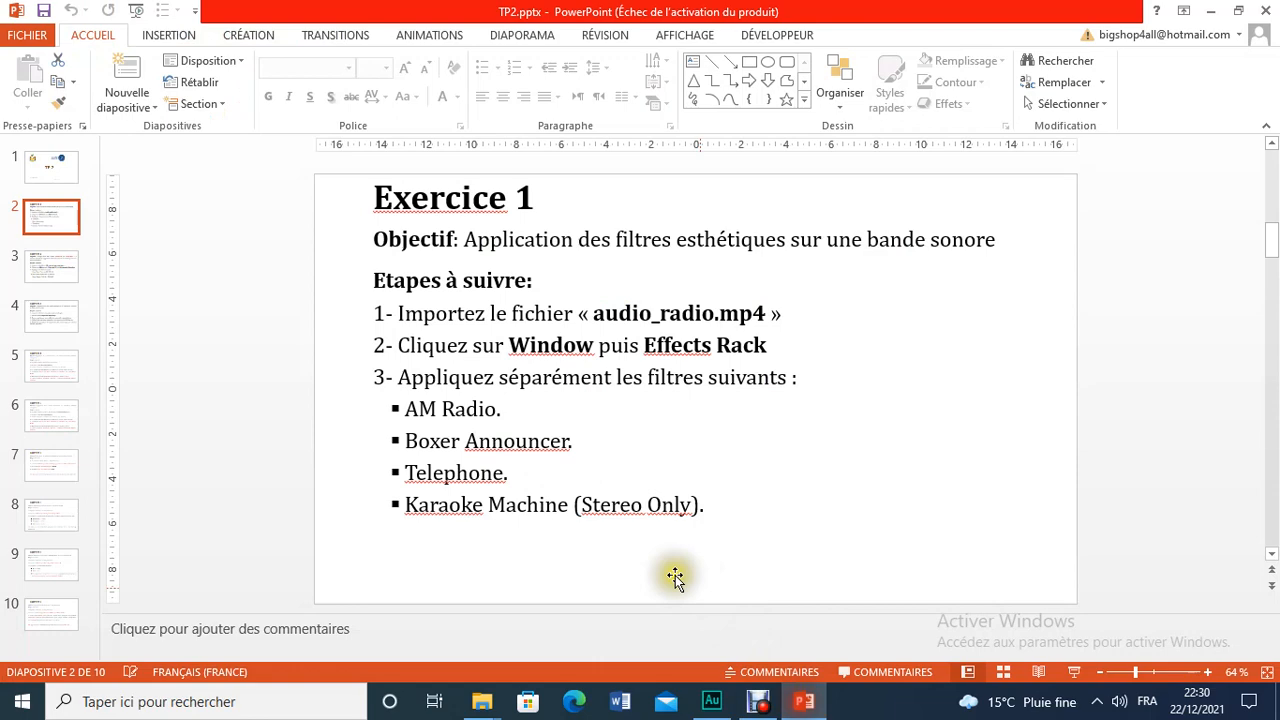
{"action": "left_click", "coordinate": [714, 701]}
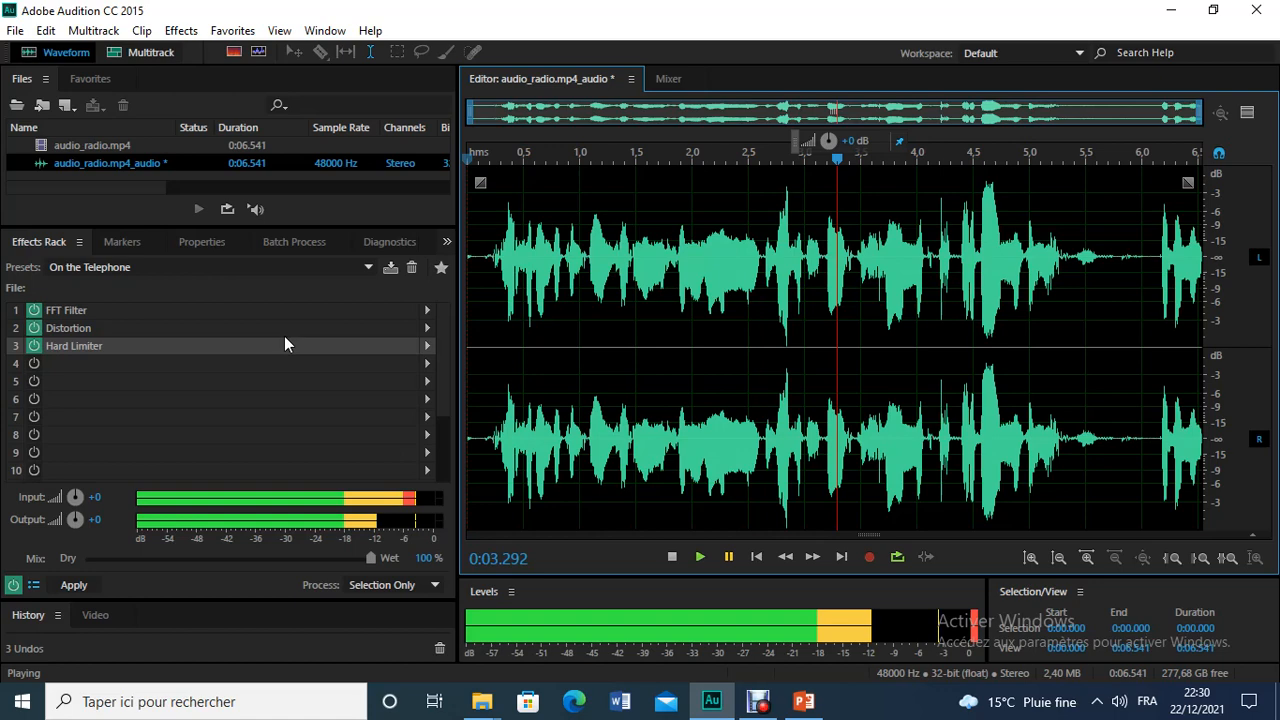
{"action": "left_click", "coordinate": [837, 161]}
{"action": "left_click_drag", "start_coordinate": [837, 161], "coordinate": [440, 168]}
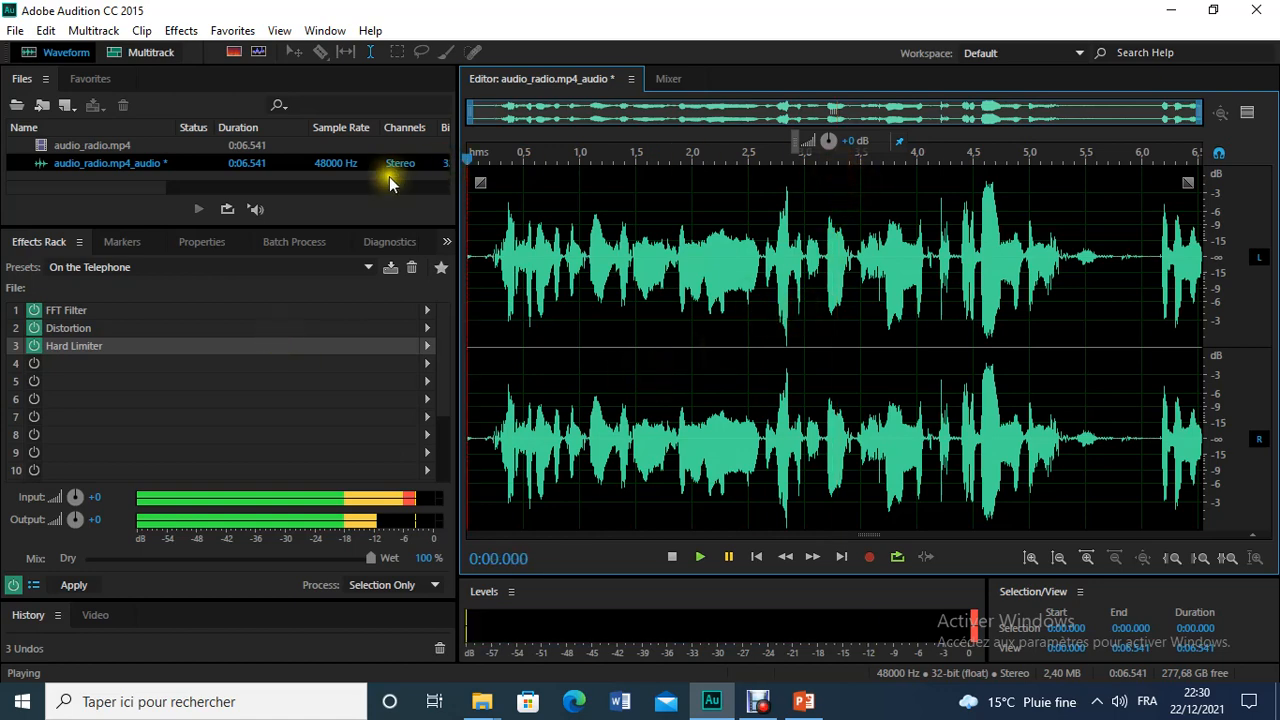
Step: Load the Karaoke Machine (Stereo Only) preset in the Effects Rack and accept the real-time playback warning
{"action": "left_click", "coordinate": [215, 265]}
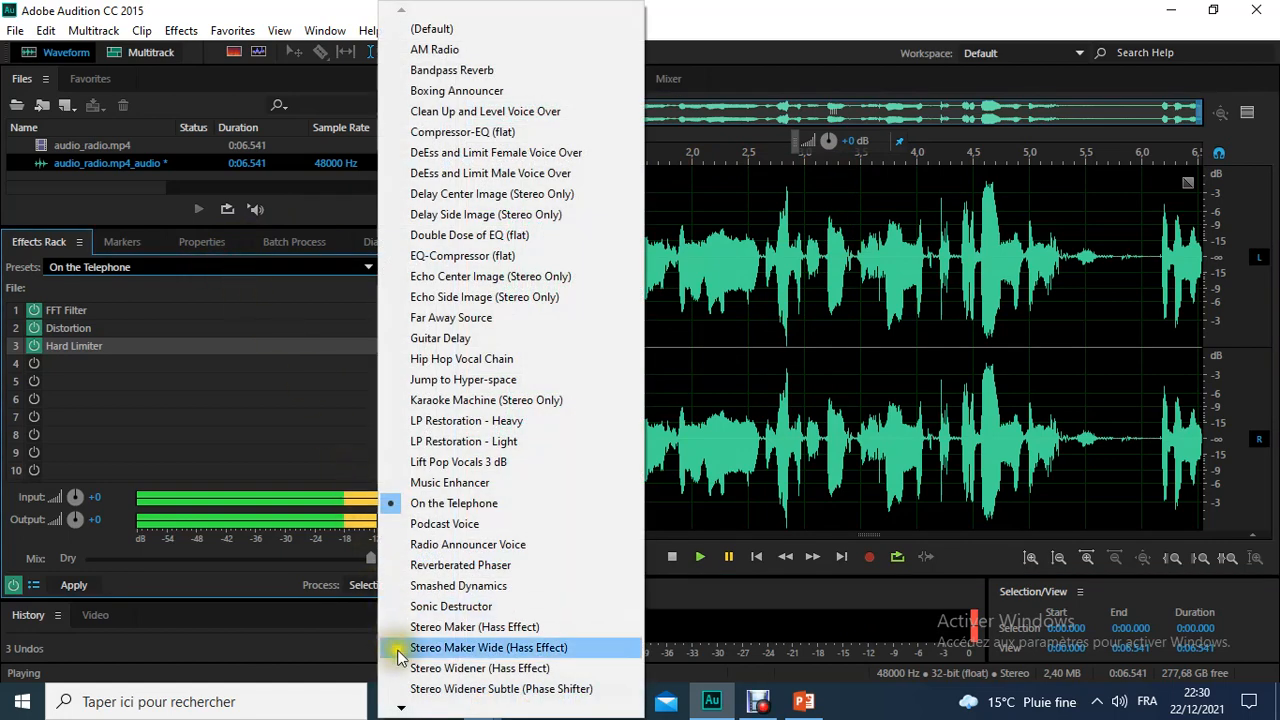
{"action": "mouse_move", "coordinate": [403, 710]}
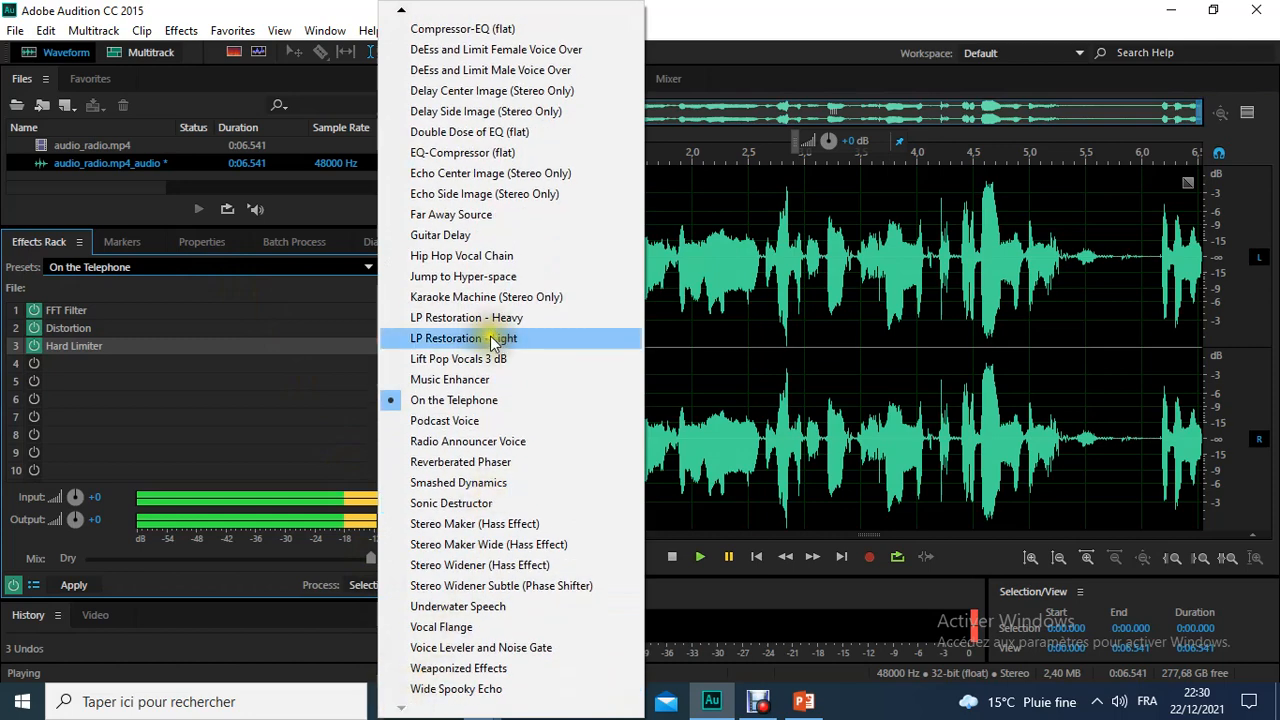
{"action": "left_click", "coordinate": [480, 338]}
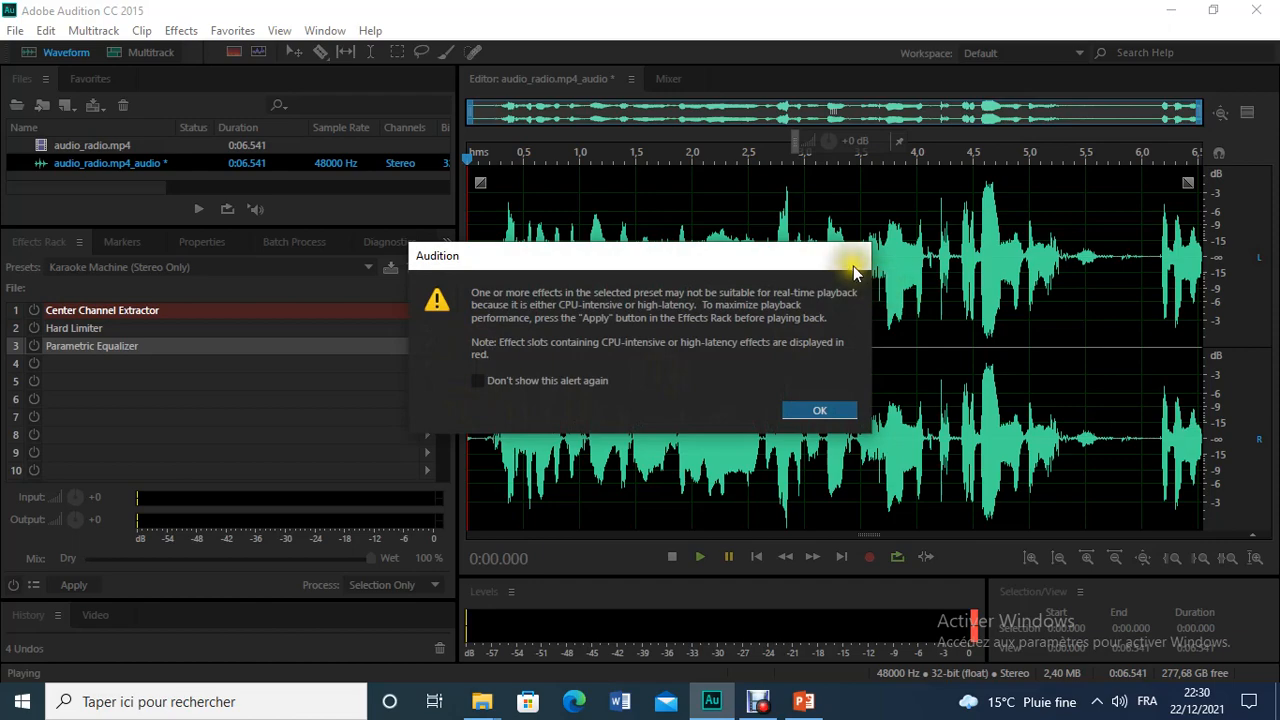
{"action": "left_click", "coordinate": [828, 410]}
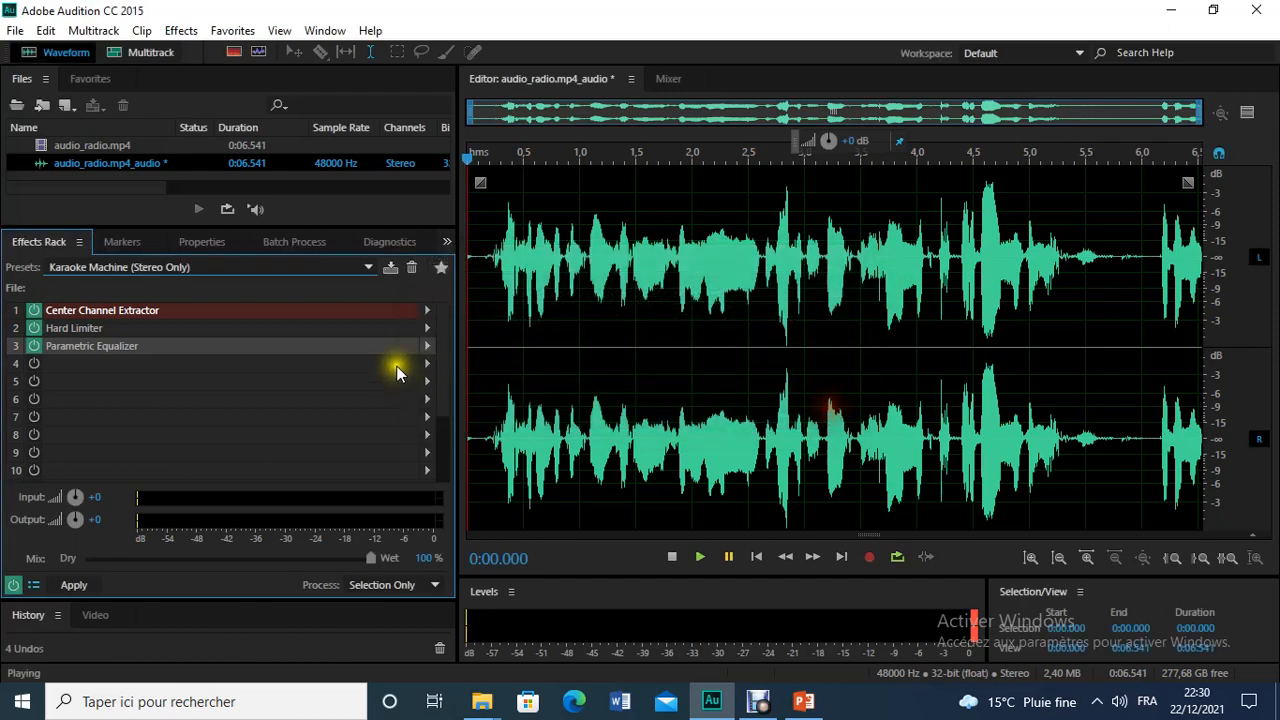
Step: Reselect the Karaoke Machine (Stereo Only) preset, play the audio through it and stop playback
{"action": "left_click", "coordinate": [262, 267]}
{"action": "left_click", "coordinate": [220, 270]}
{"action": "left_click", "coordinate": [239, 267]}
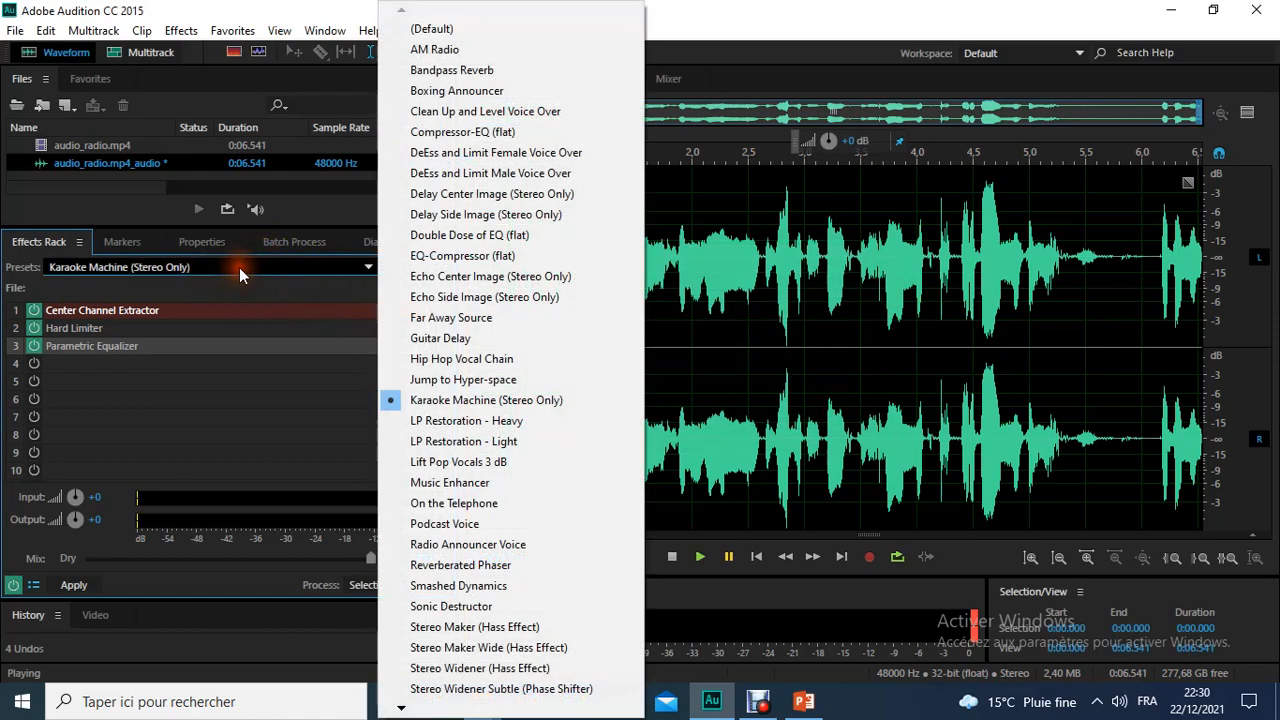
{"action": "left_click", "coordinate": [420, 400]}
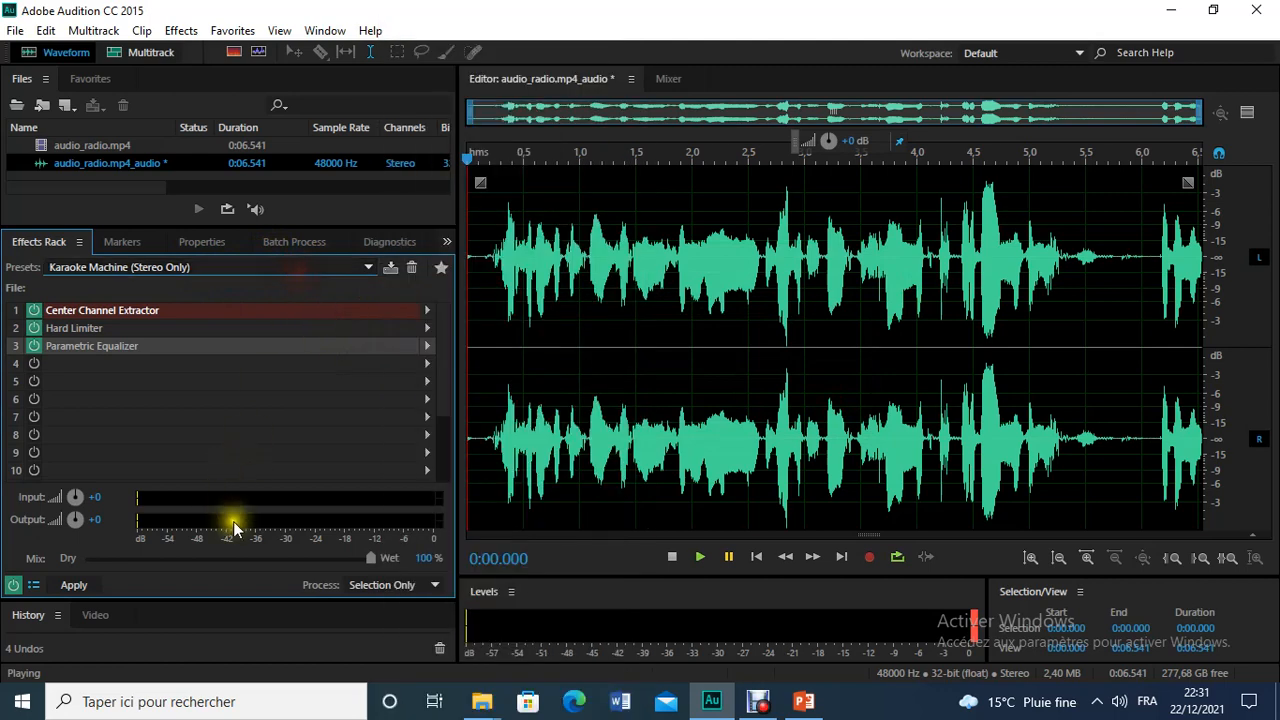
{"action": "left_click", "coordinate": [701, 556]}
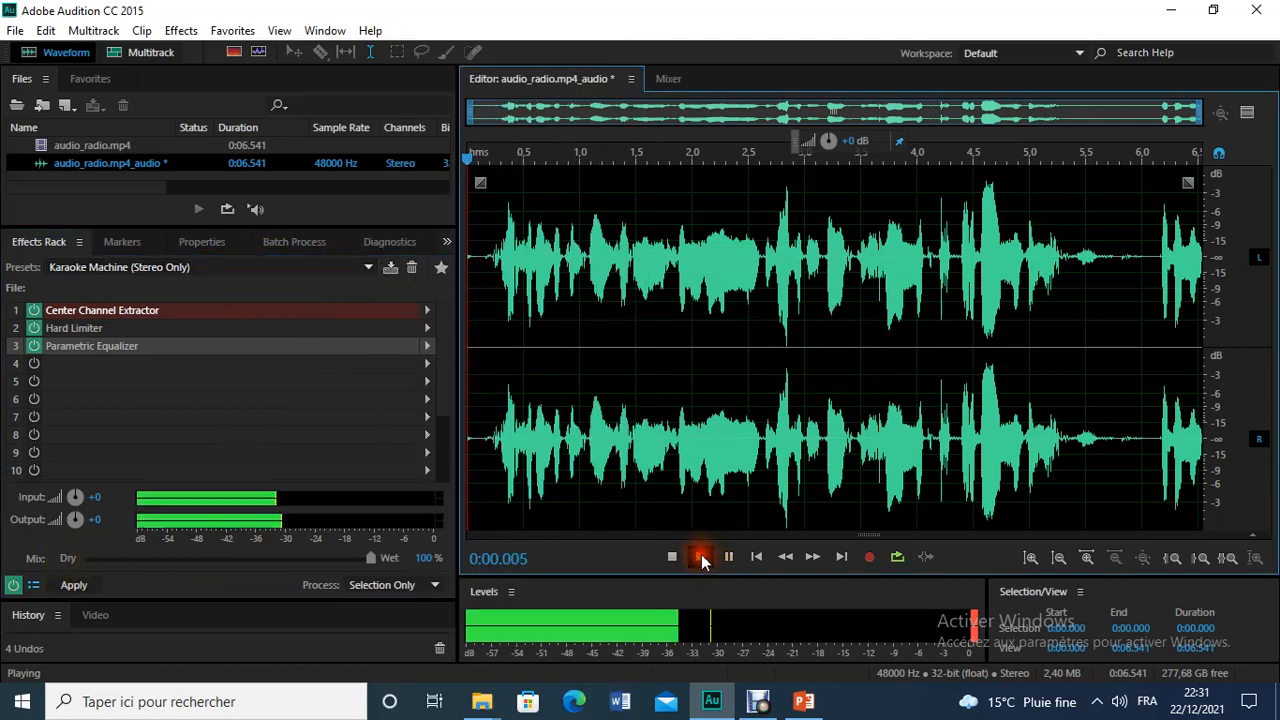
{"action": "left_click", "coordinate": [677, 557]}
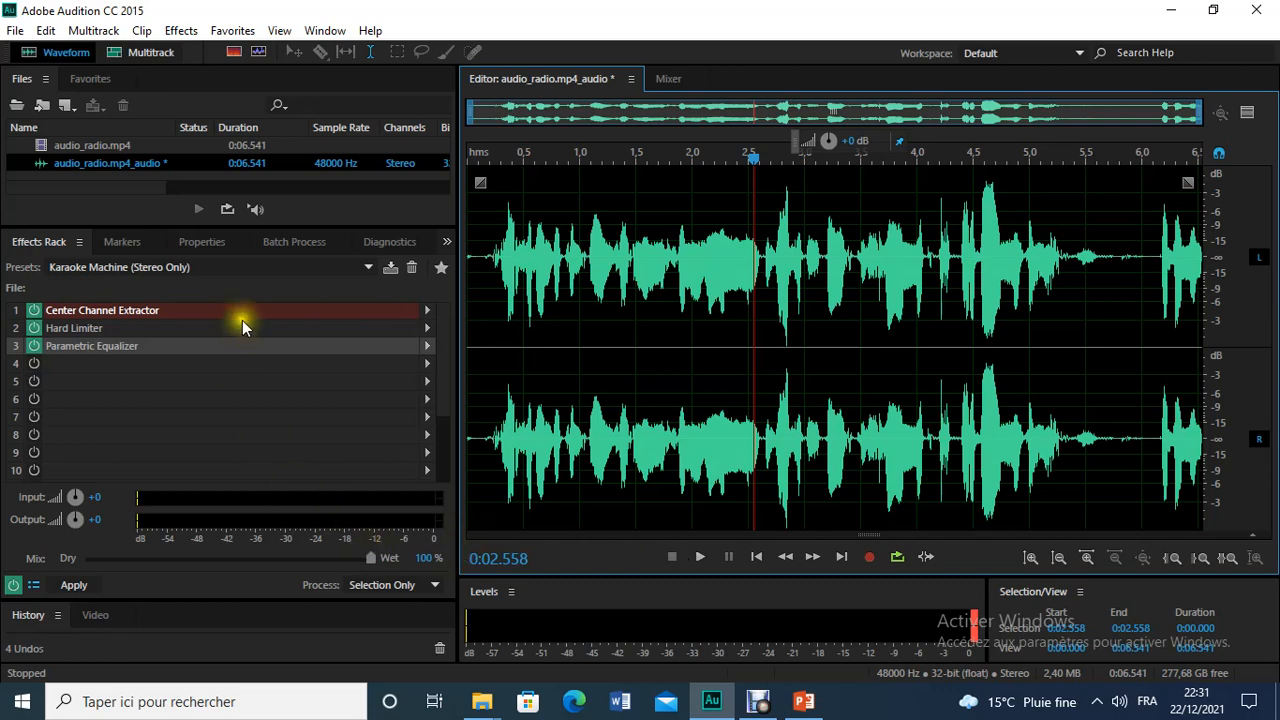
Step: Look through the other Effects Rack presets, close the list and switch to the exercise slide in PowerPoint
{"action": "left_click", "coordinate": [260, 274]}
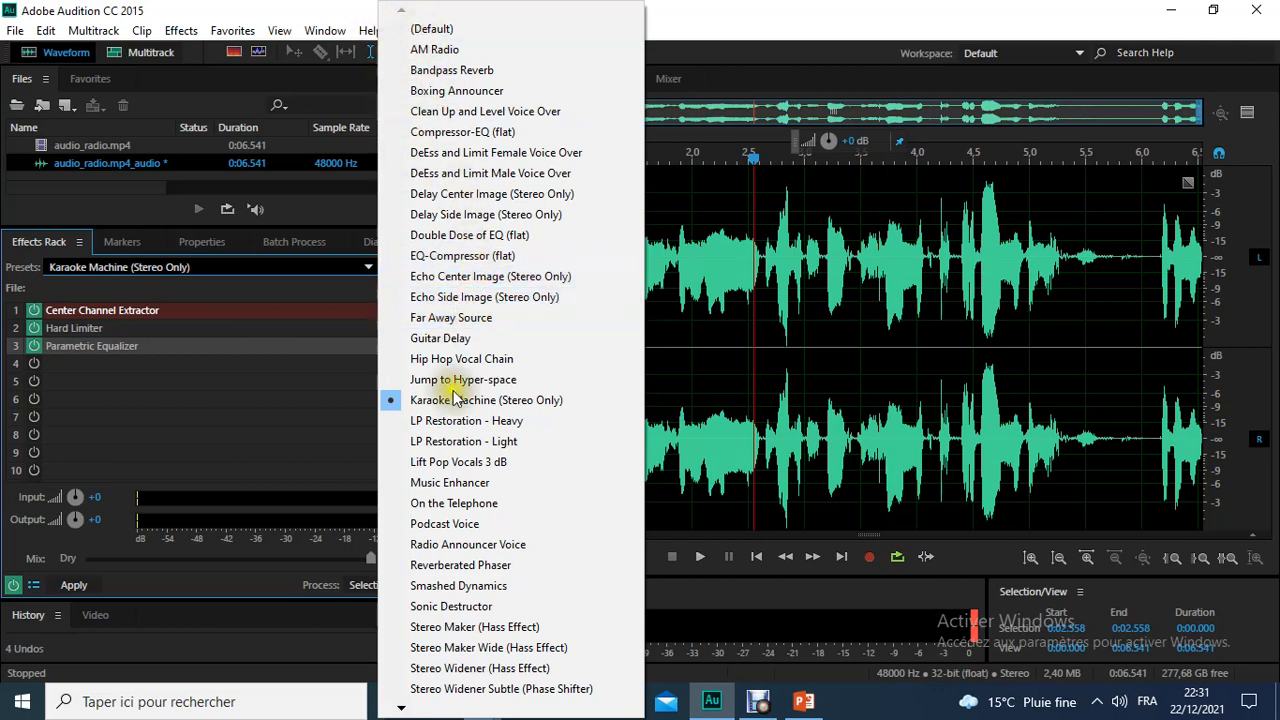
{"action": "left_click", "coordinate": [400, 710]}
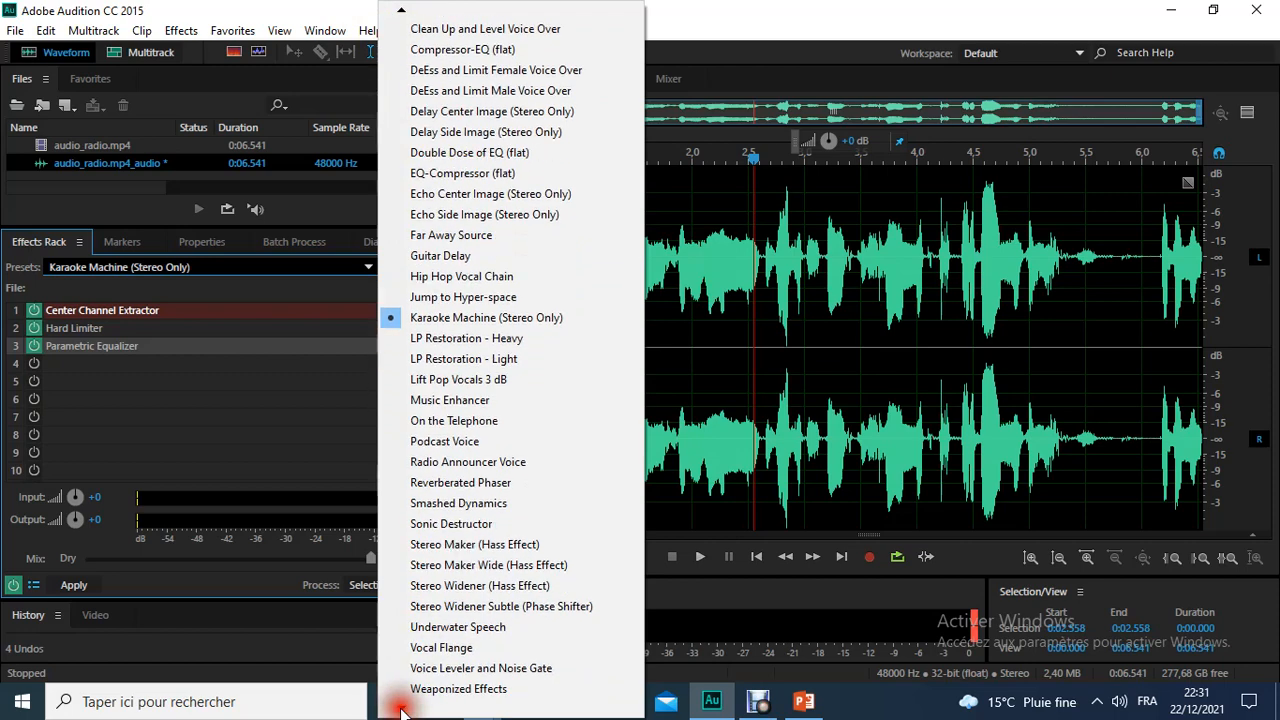
{"action": "left_click", "coordinate": [771, 451]}
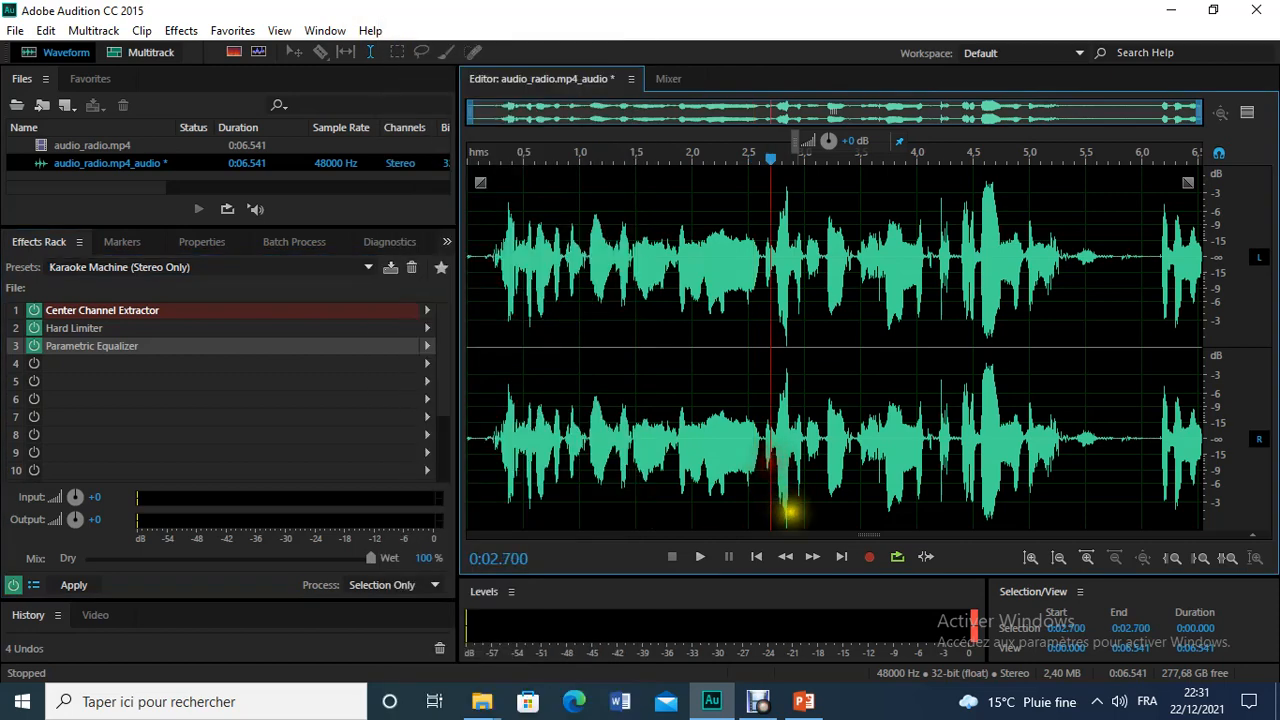
{"action": "left_click", "coordinate": [803, 701]}
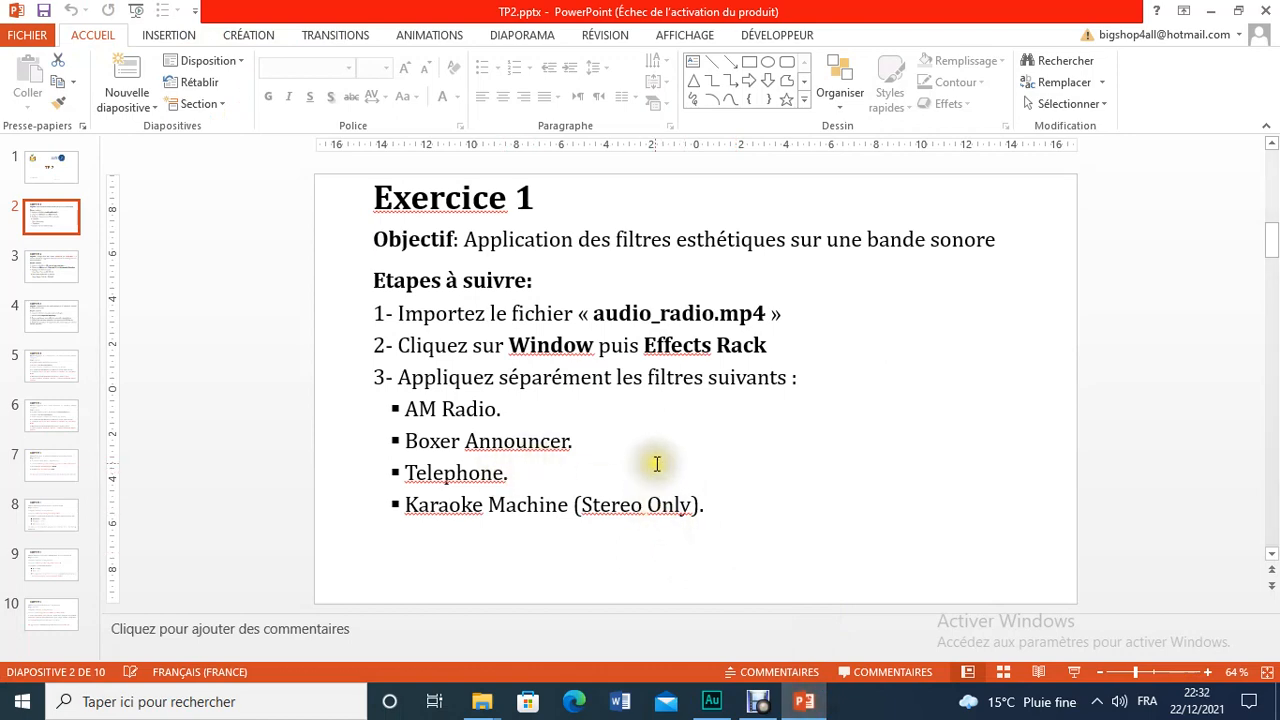